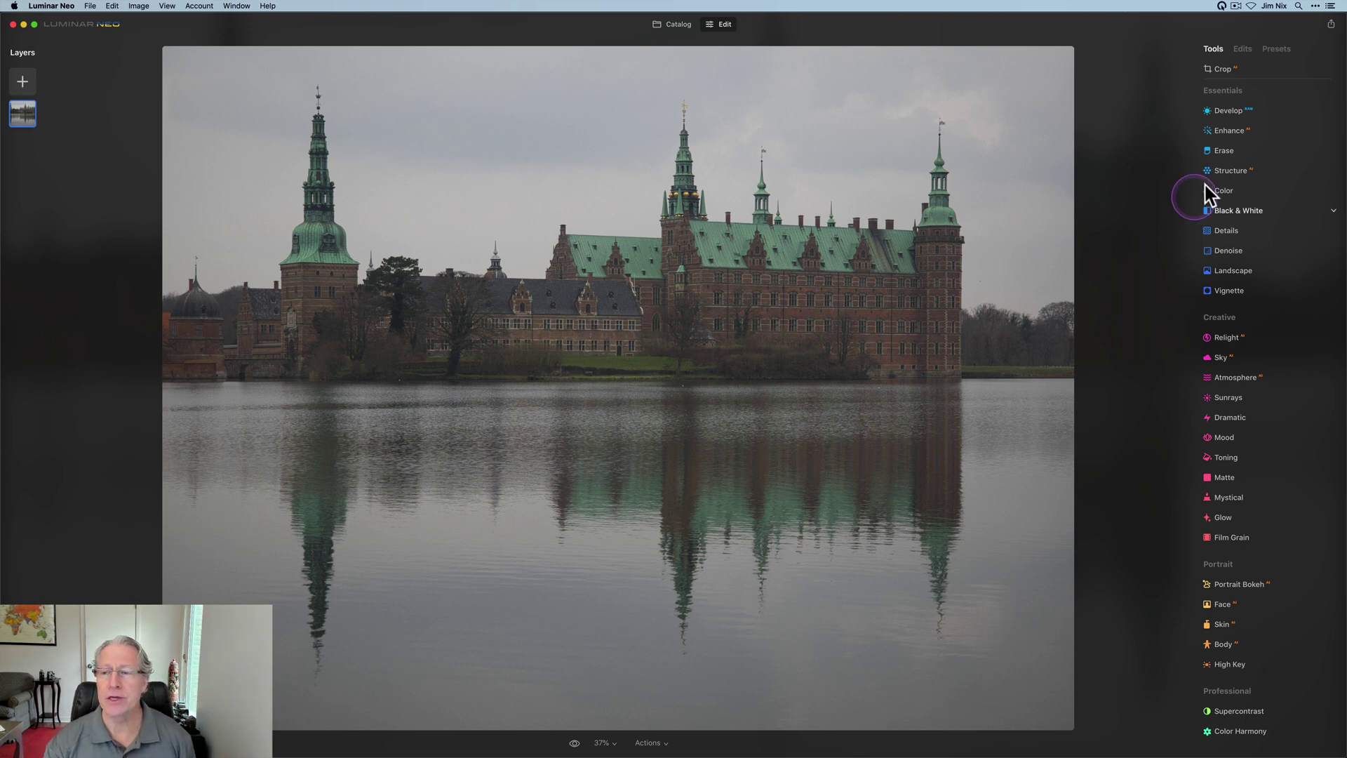
Set Develop Smart Contrast to 44, Highlights to -45 and Shadows to 31, comparing before and after.
left_click(1230, 112)
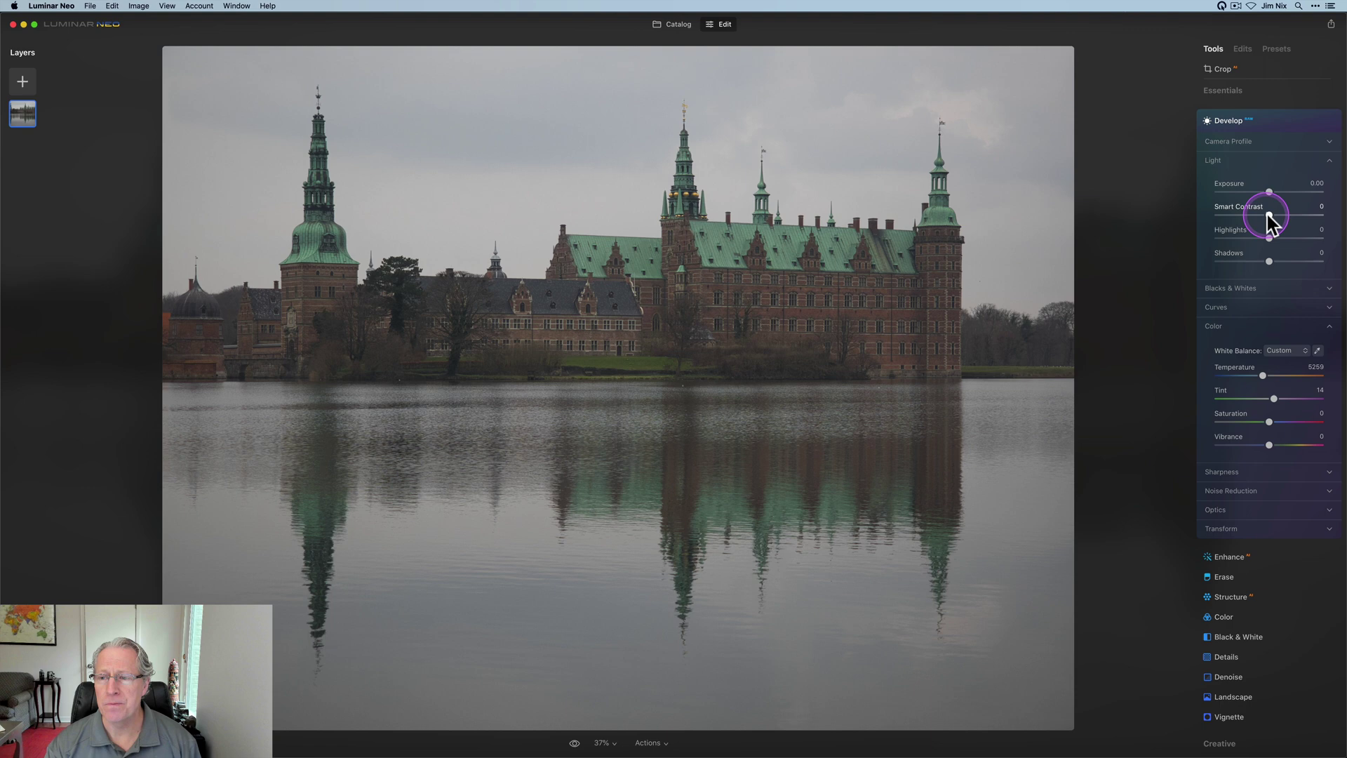
left_click_drag(1269, 214, 1287, 263)
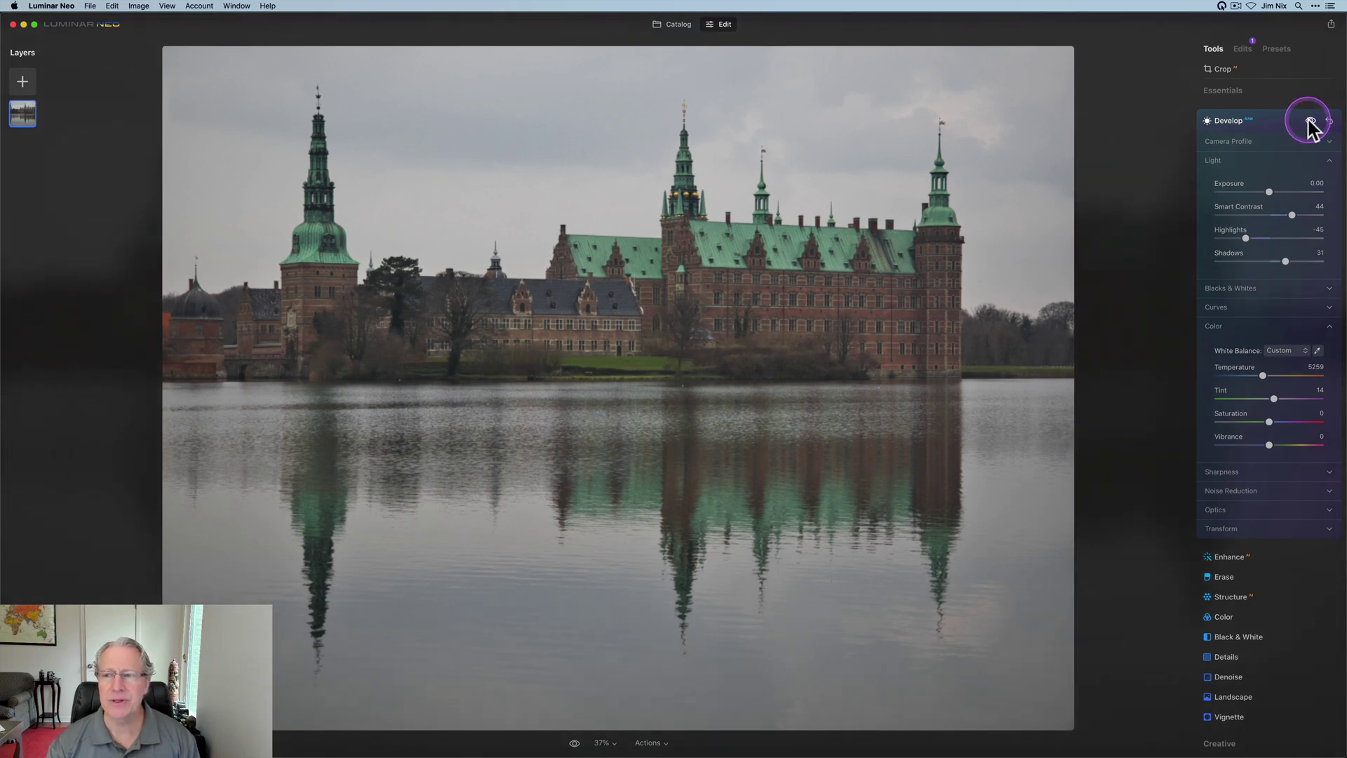
left_click(1310, 122)
left_click(1310, 121)
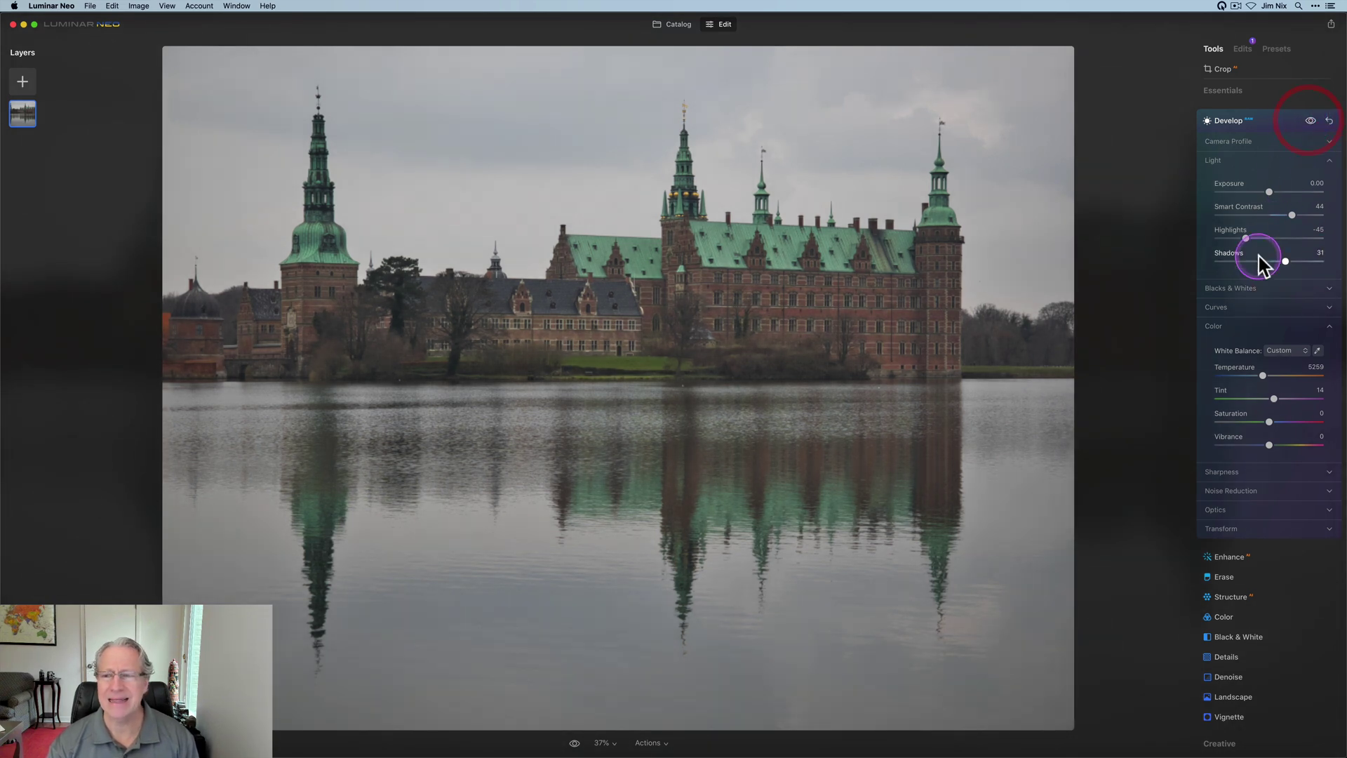
scroll(1256, 262, "down", 3)
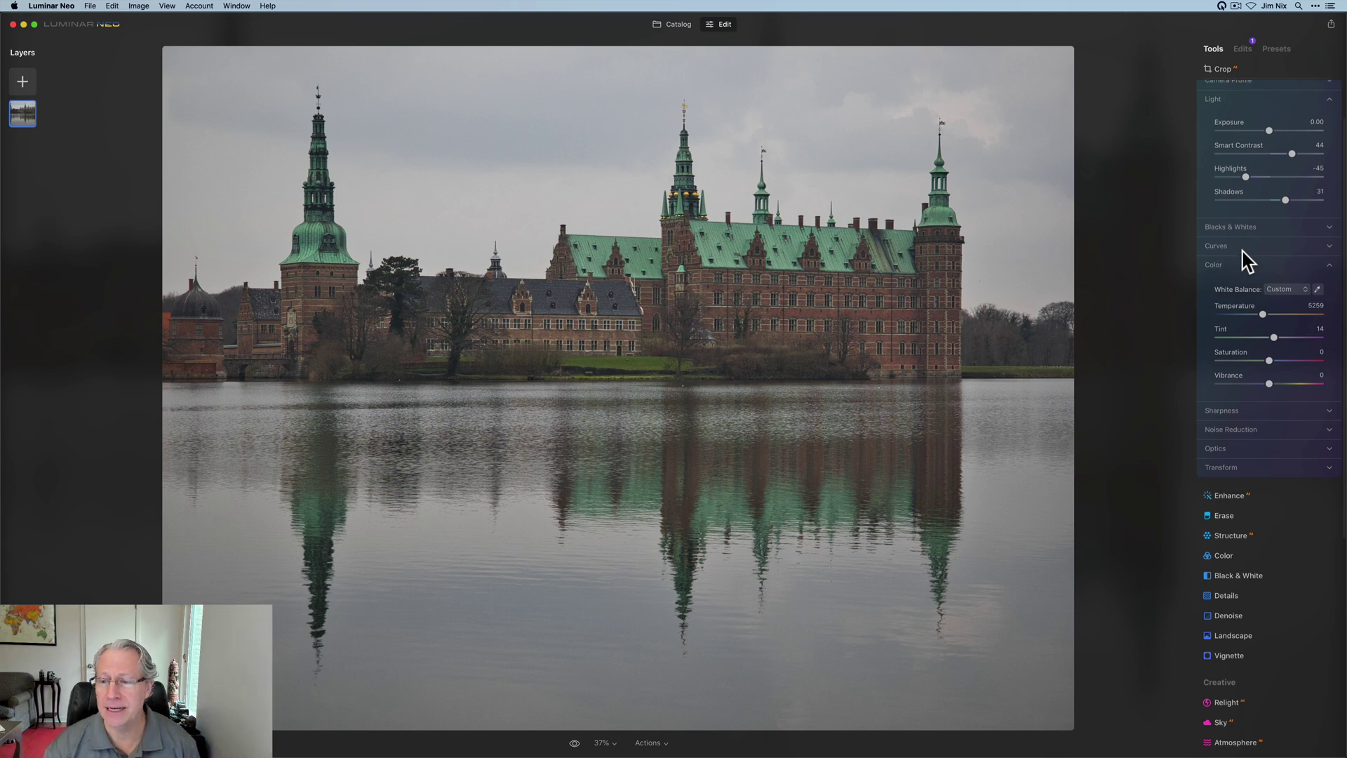
Cool Temperature to 4783 and raise Vibrance to 4, then compare with the edits hidden.
left_click(1263, 309)
left_click_drag(1263, 307, 1257, 310)
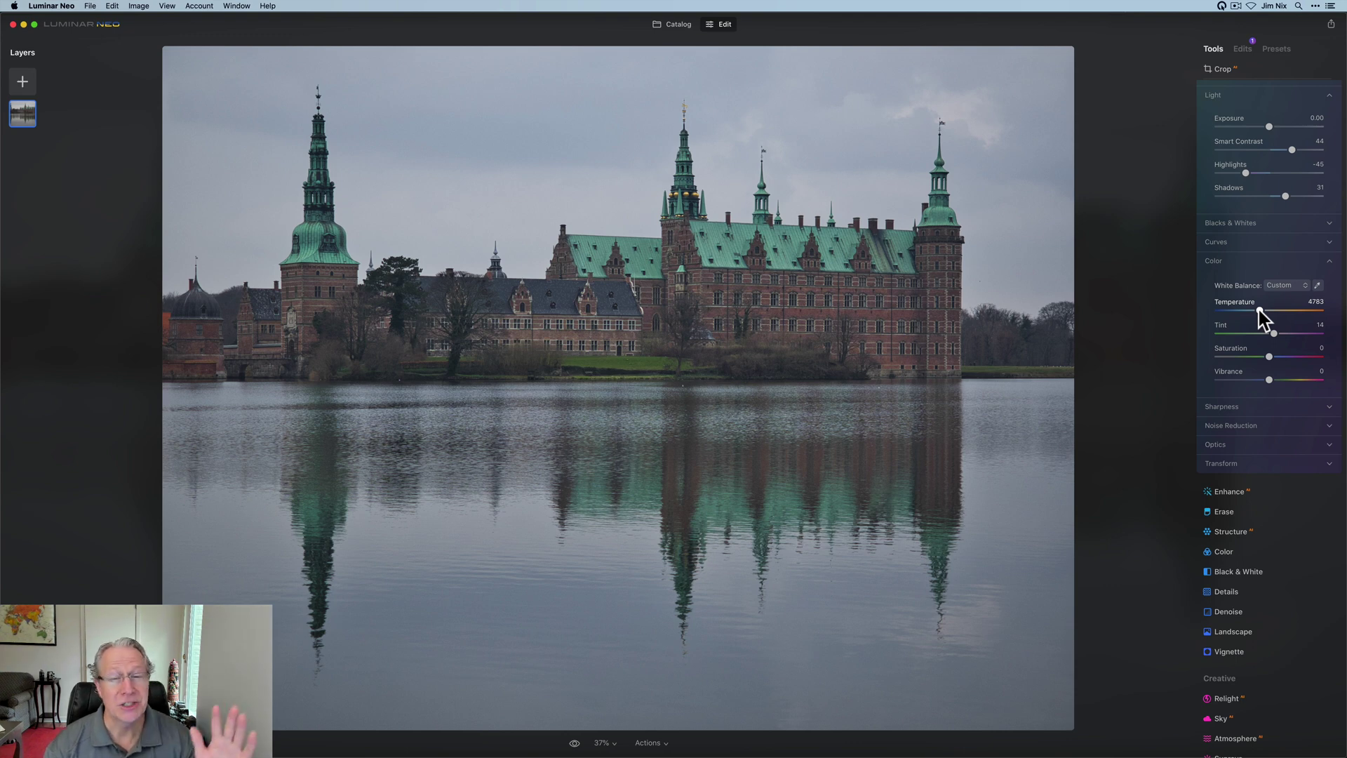
left_click_drag(1268, 379, 1272, 381)
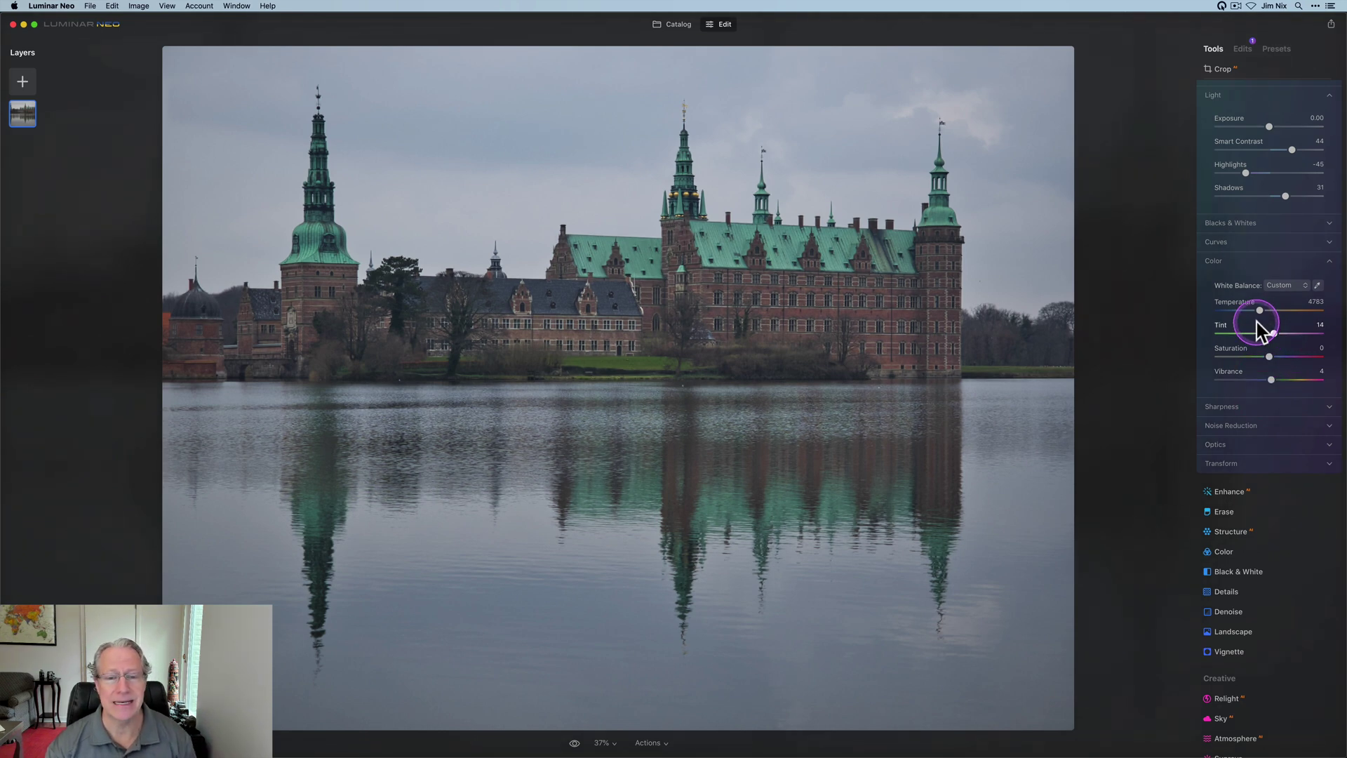
left_click_drag(1296, 147, 1297, 148)
scroll(1298, 147, "up", 2)
left_click(1310, 121)
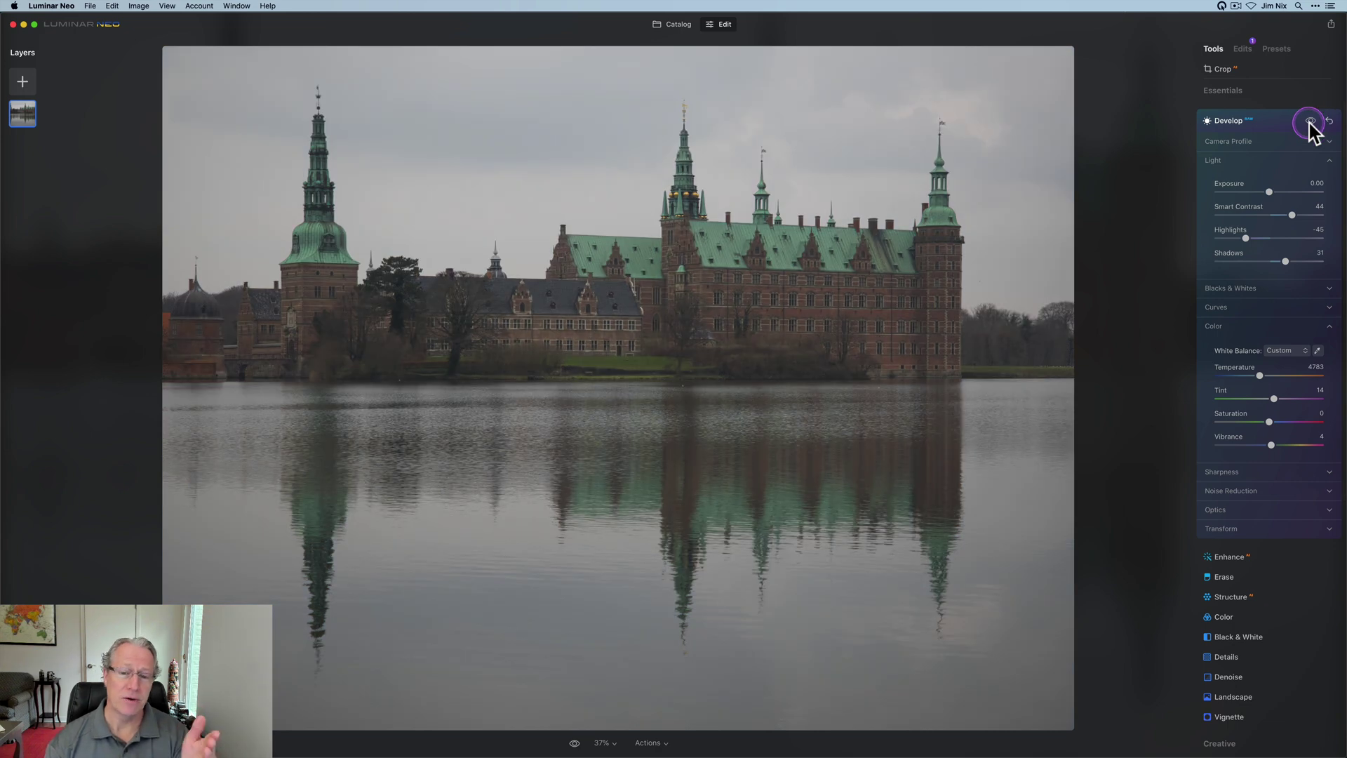
left_click(1310, 121)
Nudge Smart Contrast to 47, Highlights to -52 and Shadows to 26.
left_click(1267, 193)
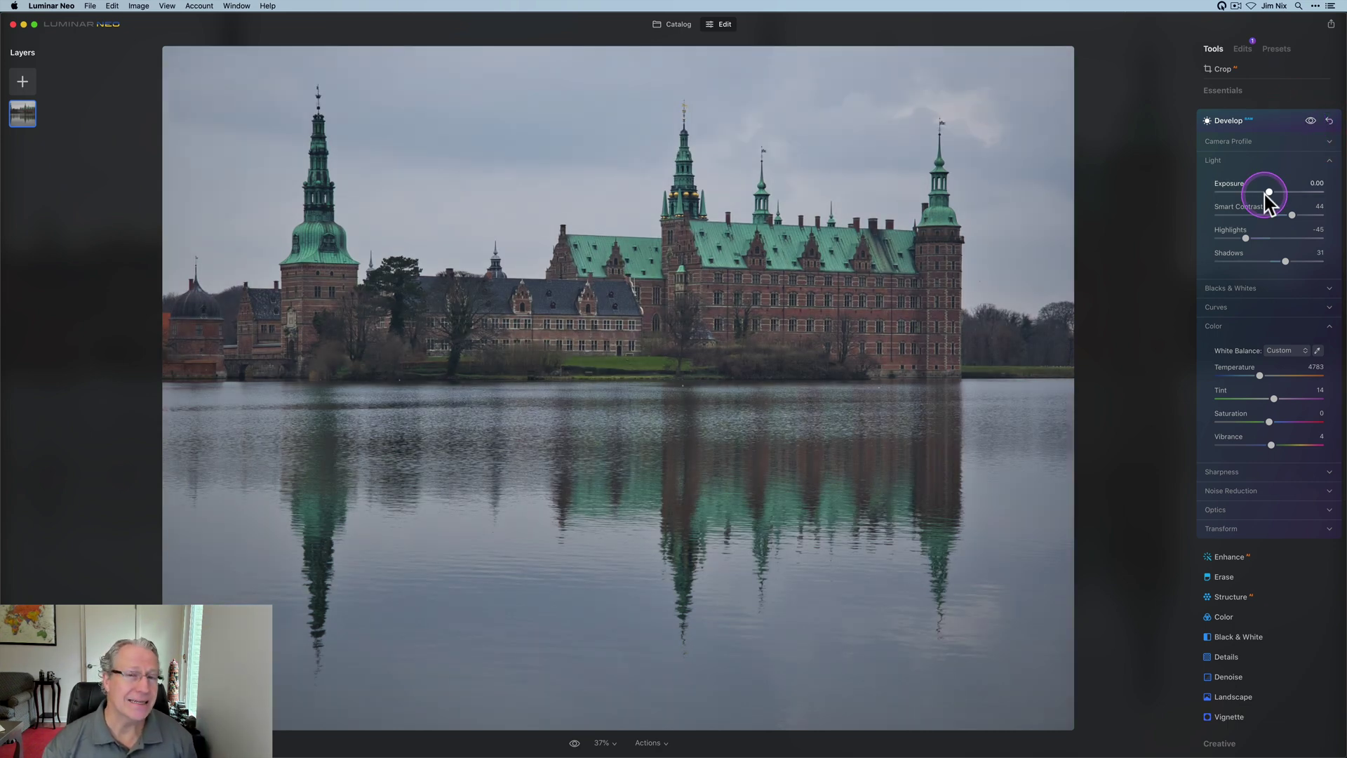
left_click(1268, 268)
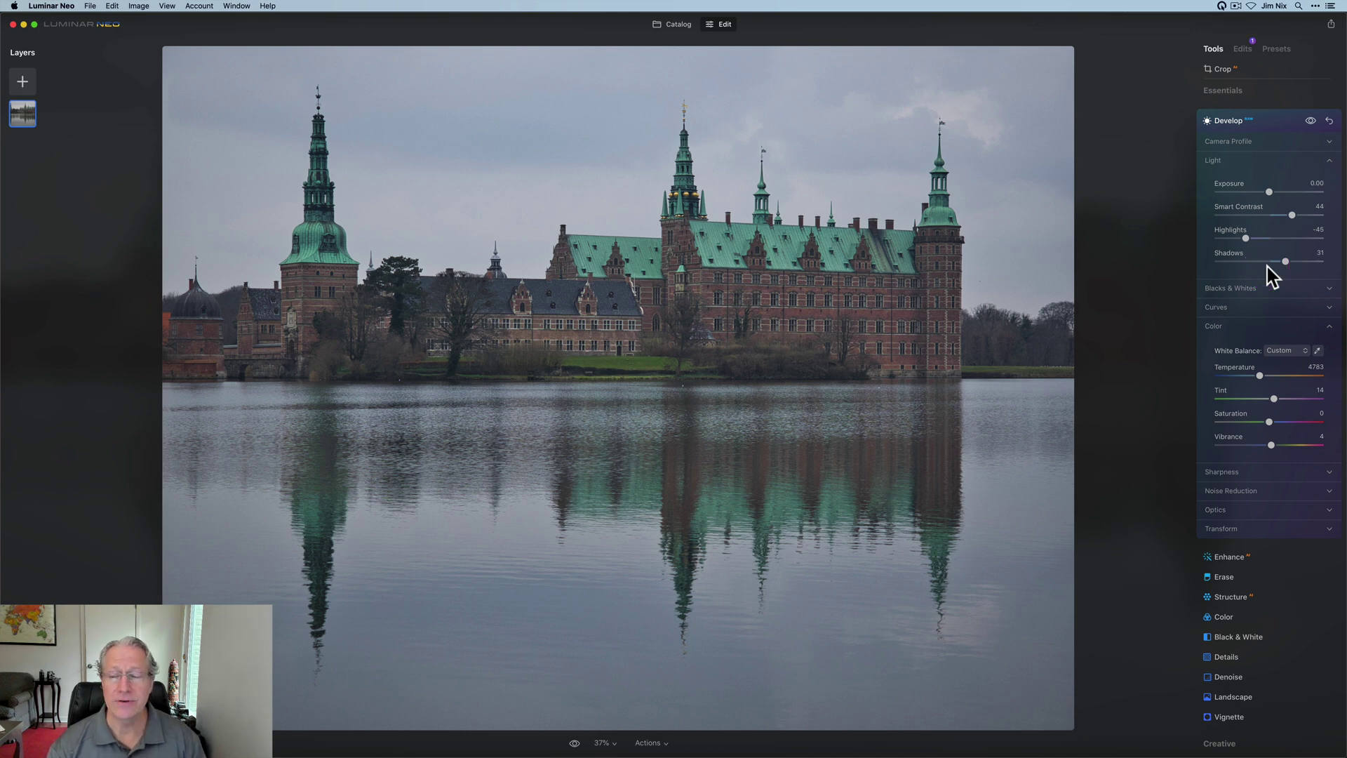
left_click_drag(1270, 276, 1242, 238)
left_click(1247, 238)
left_click_drag(1285, 261, 1283, 261)
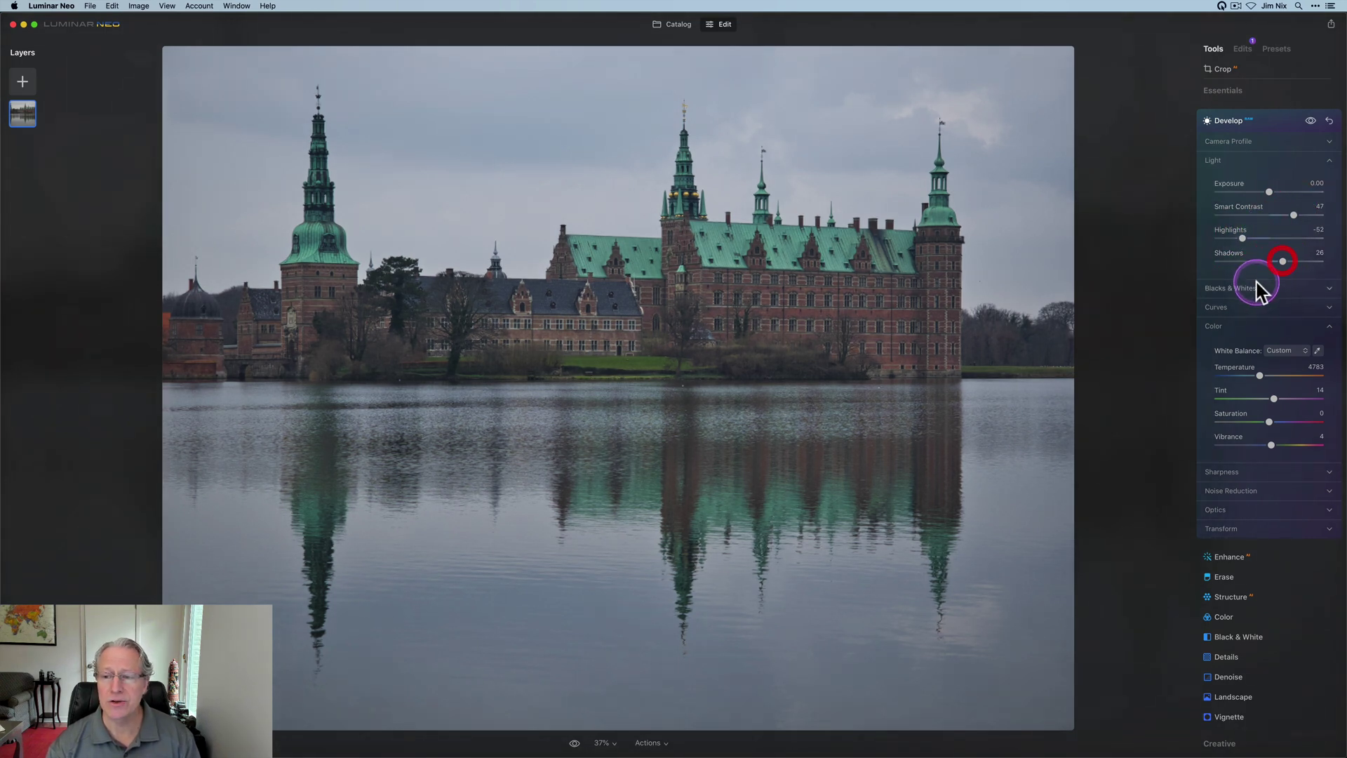
Deepen Blacks to -11 in Blacks & Whites, compare the result, and collapse Develop.
left_click(1256, 287)
left_click_drag(1270, 343, 1263, 343)
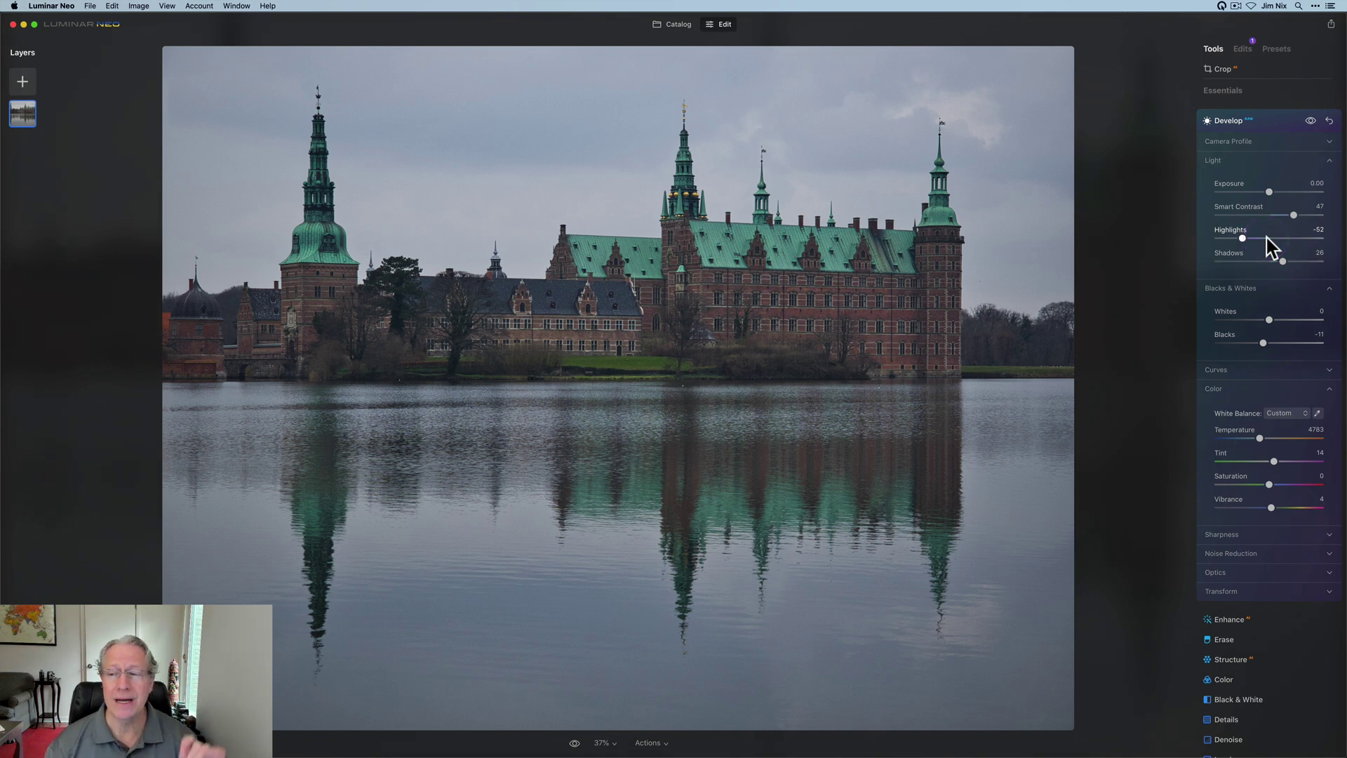
left_click(1310, 121)
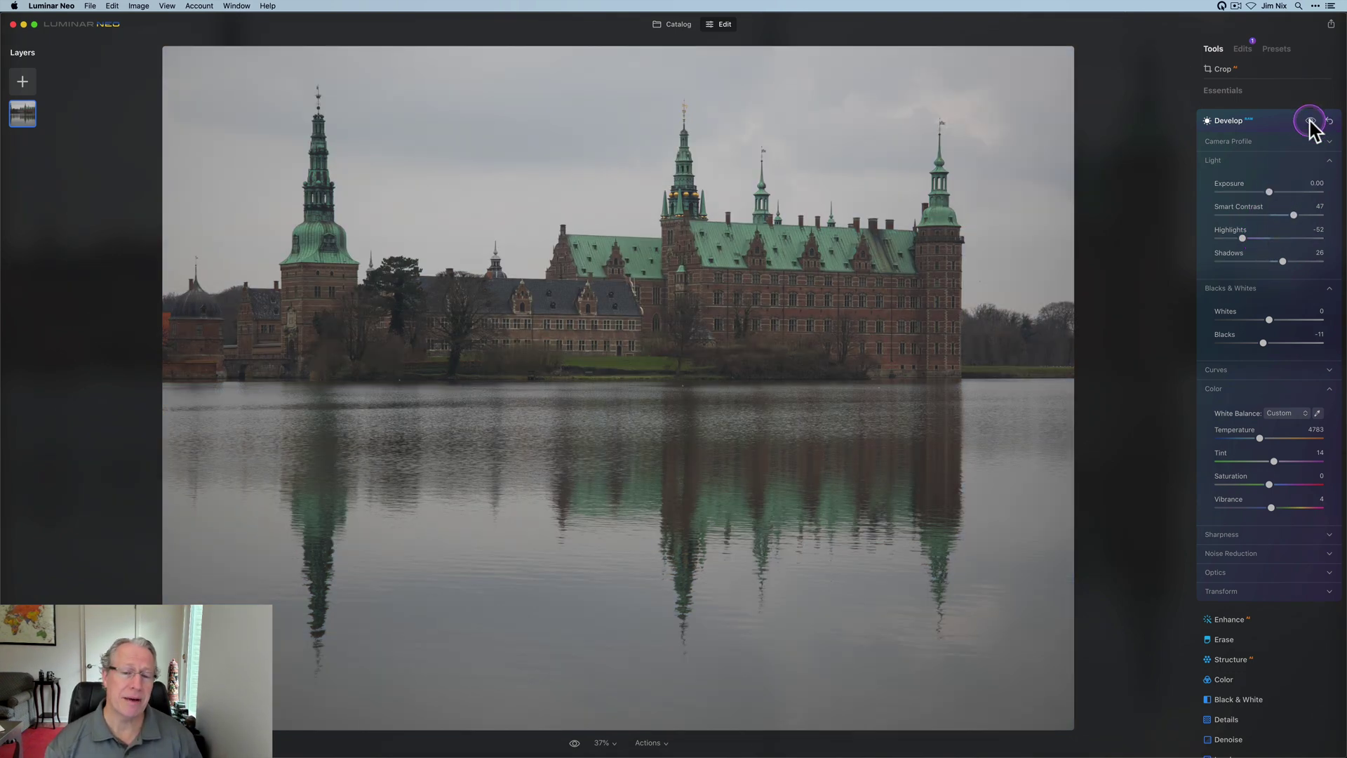
left_click(1310, 121)
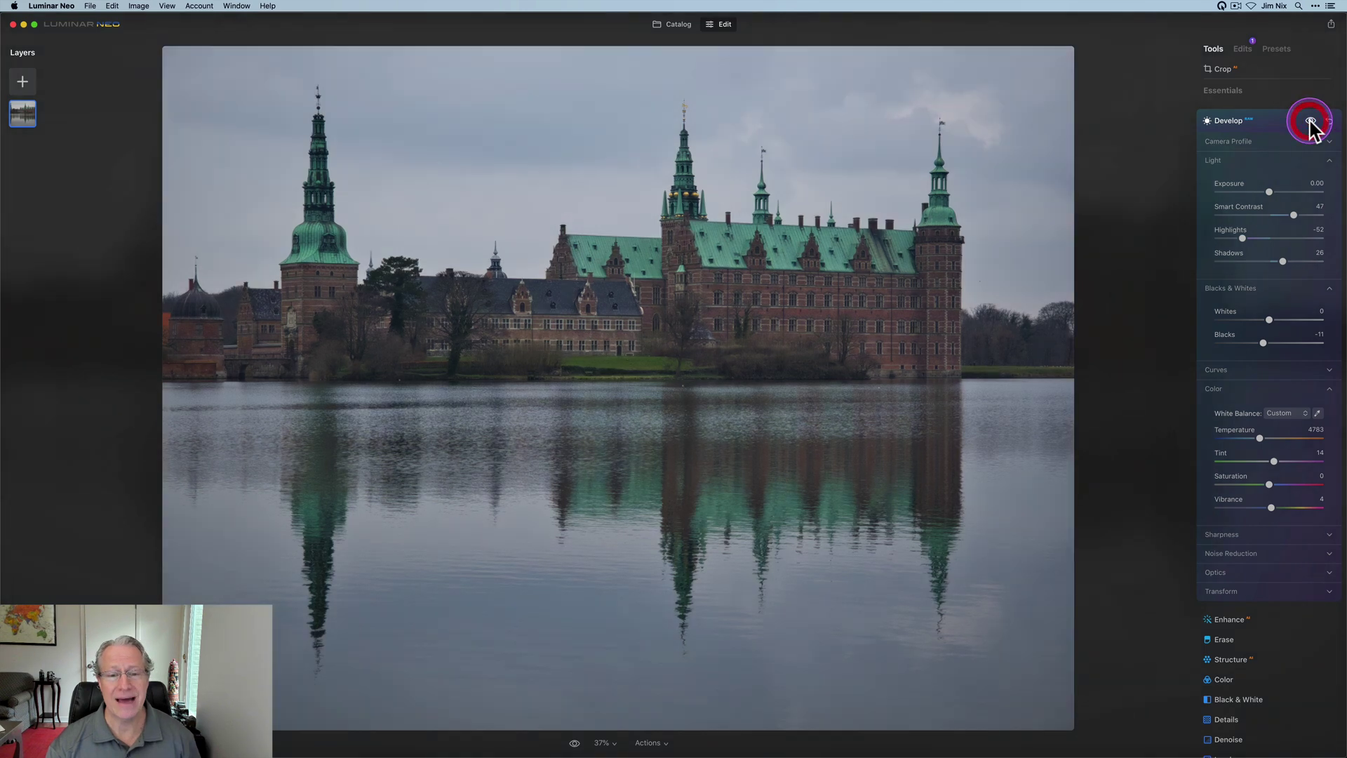
left_click(1277, 127)
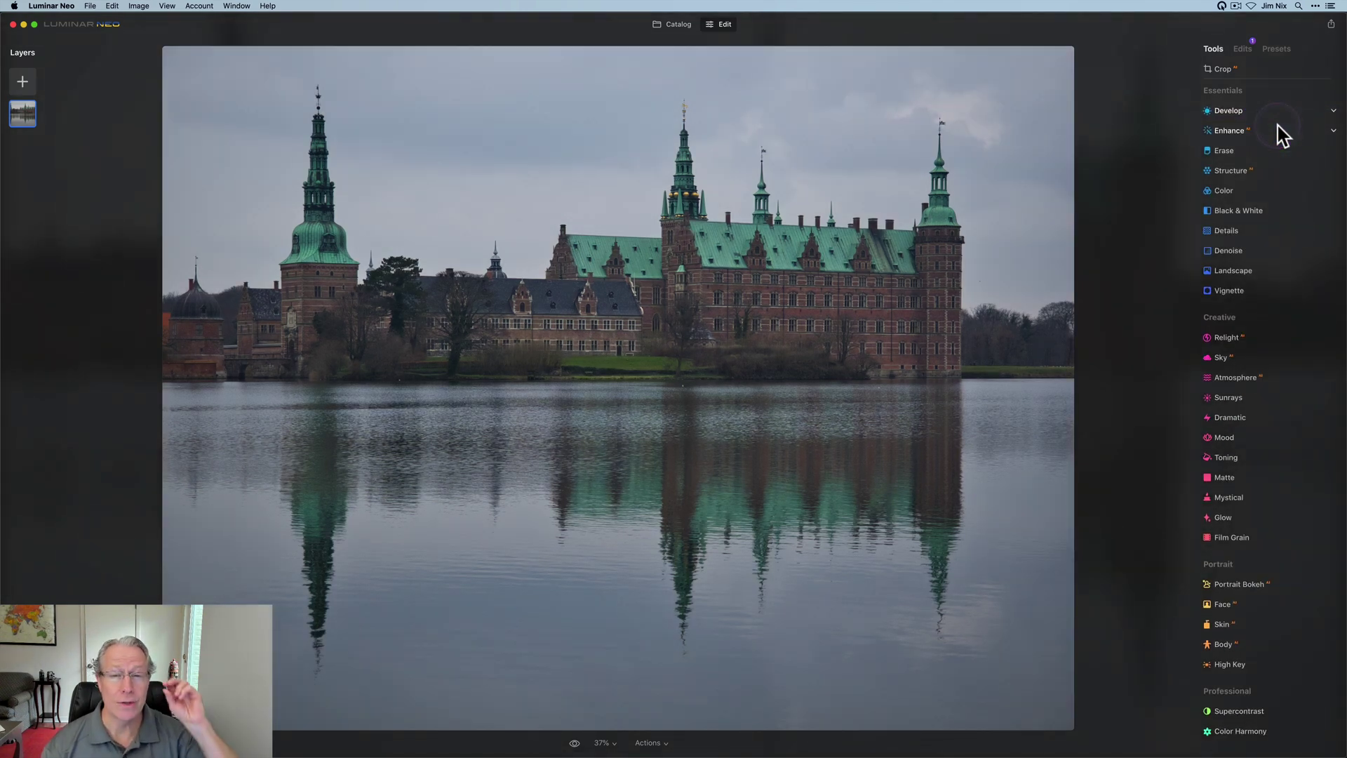
Raise Enhance Accent AI to about 79, then settle it at 54.
left_click(1237, 130)
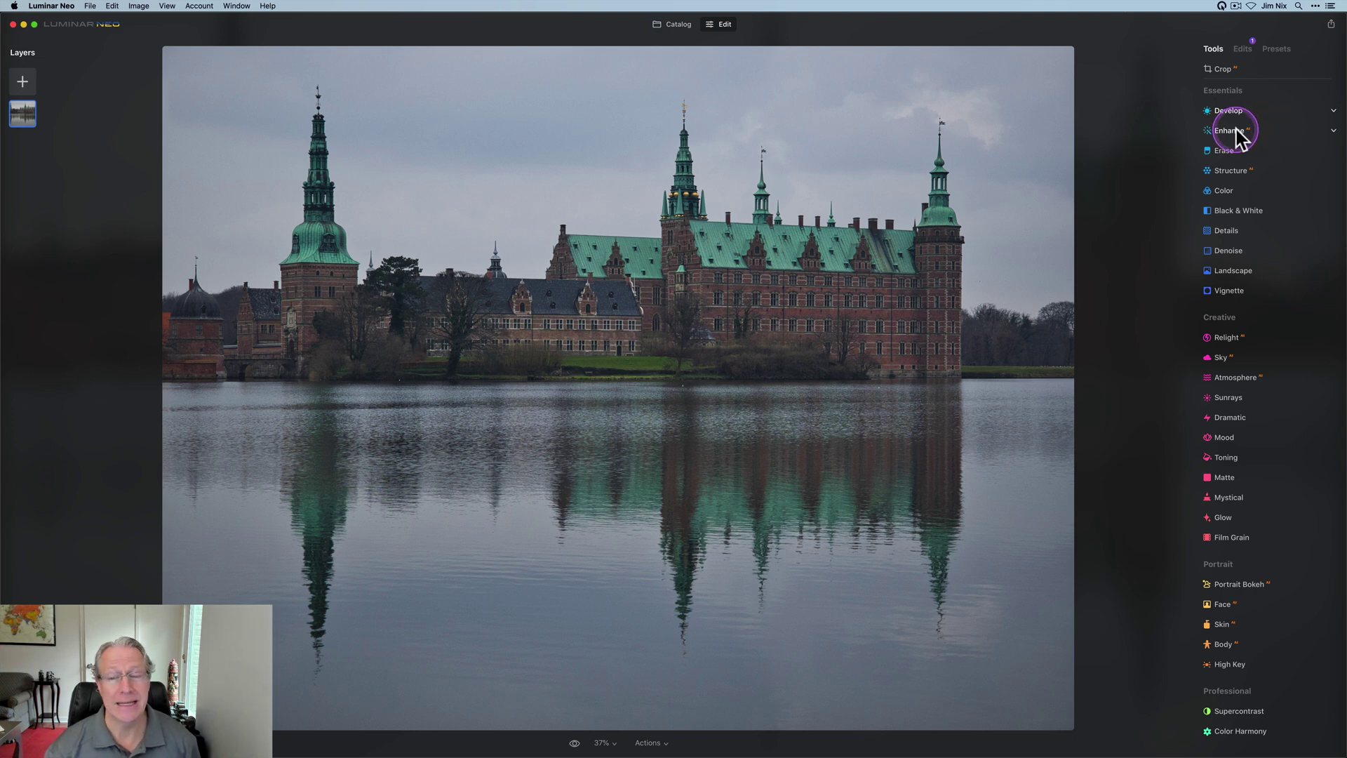
left_click(1235, 130)
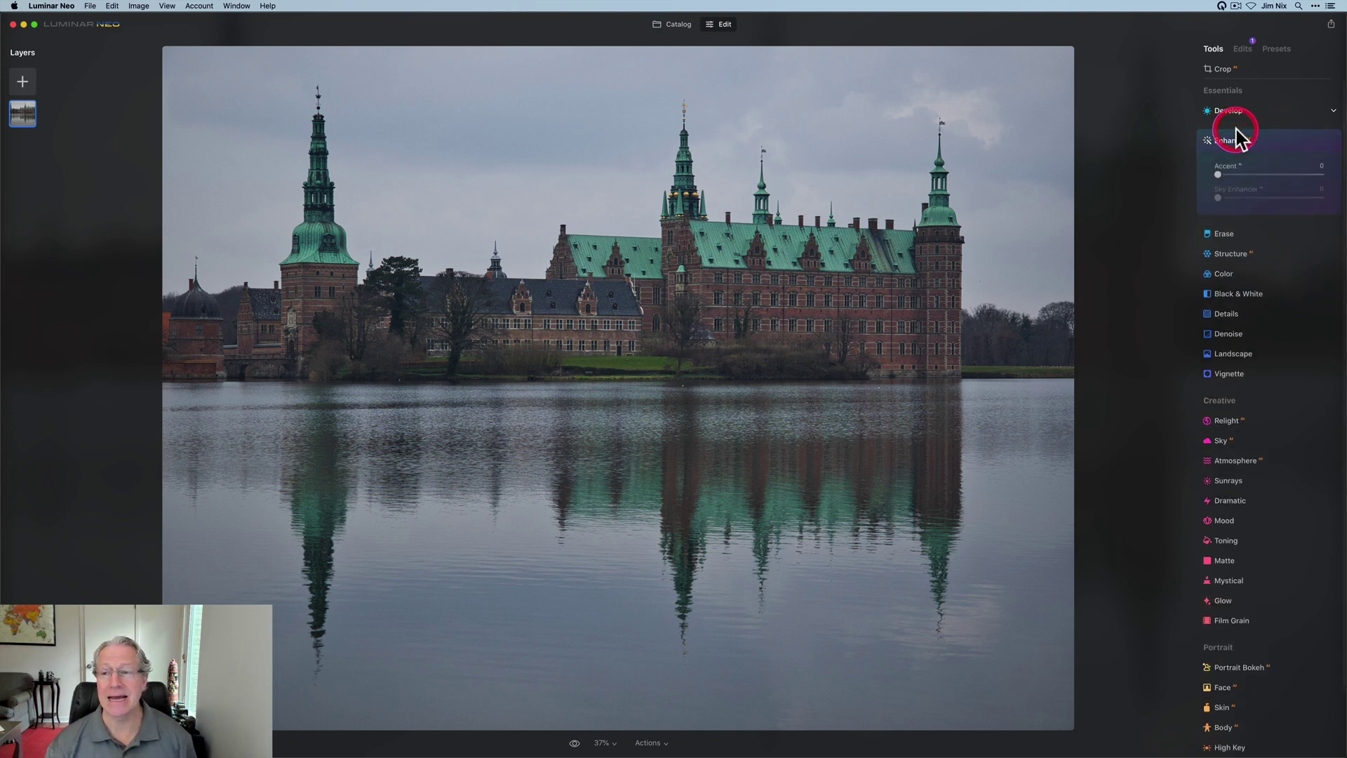
left_click(1219, 175)
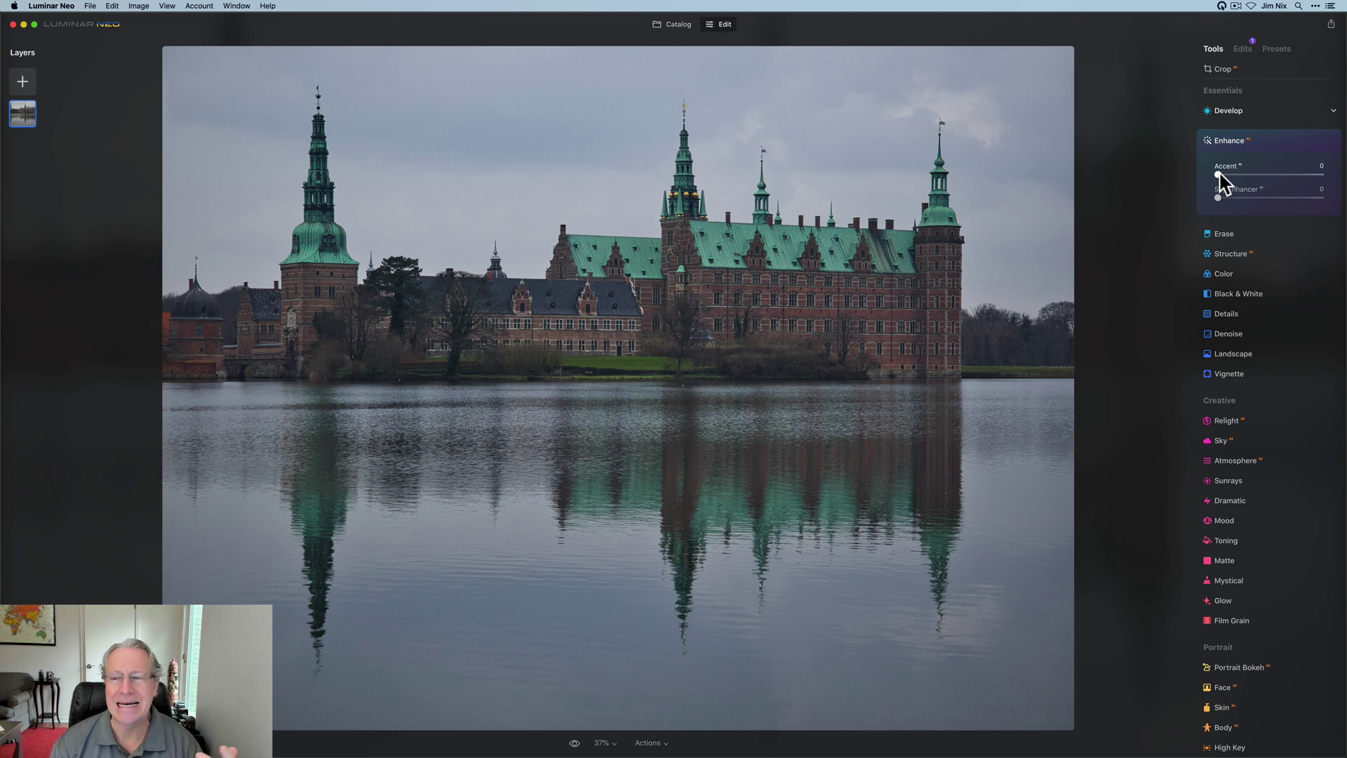
left_click_drag(1218, 175, 1258, 177)
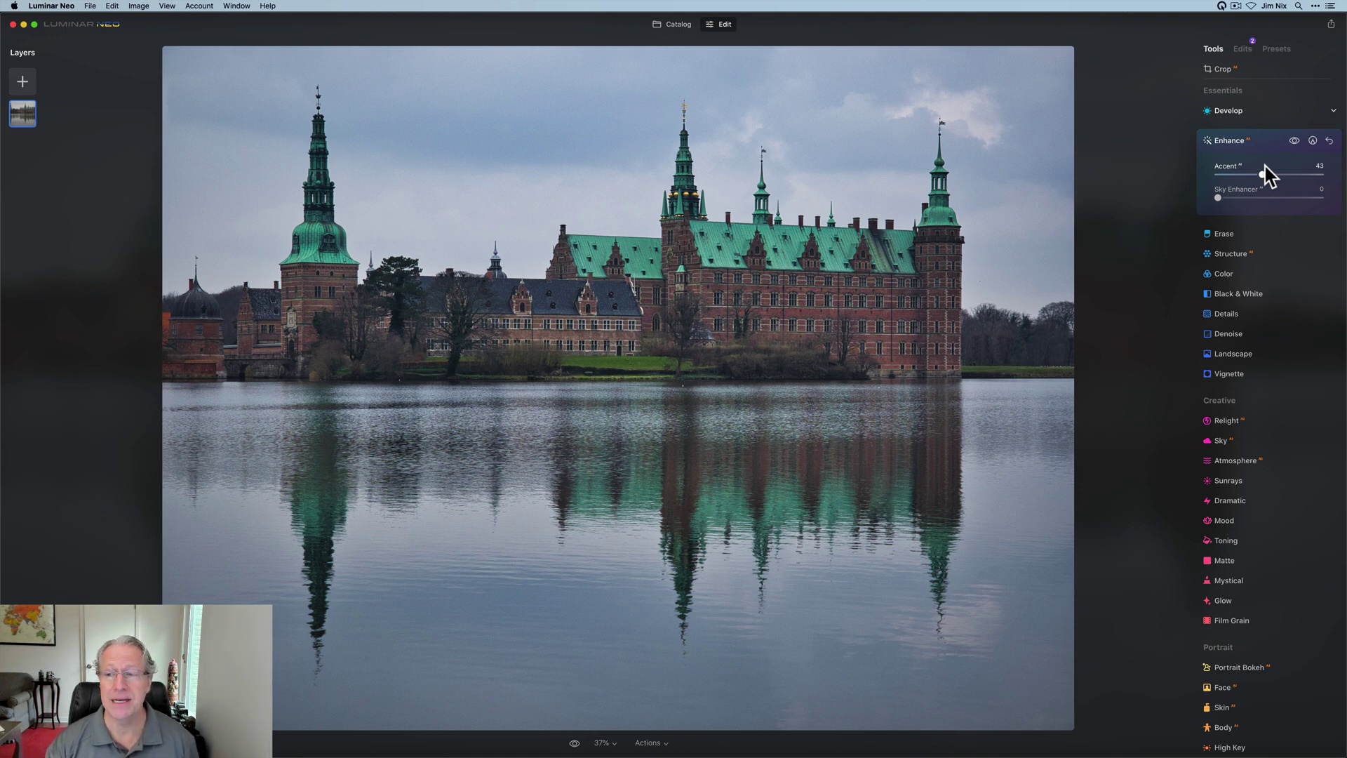
left_click(1262, 174)
left_click_drag(1263, 174, 1301, 174)
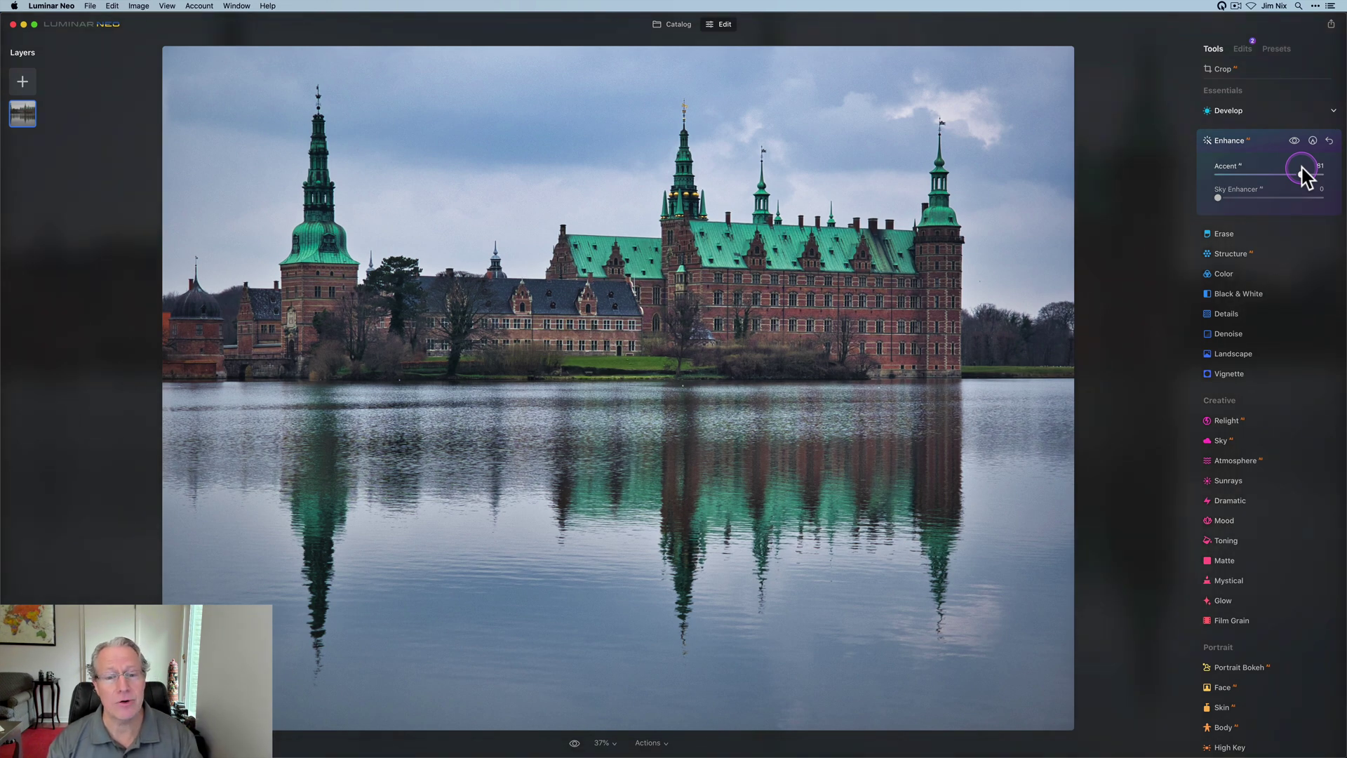
left_click_drag(1303, 175, 1274, 172)
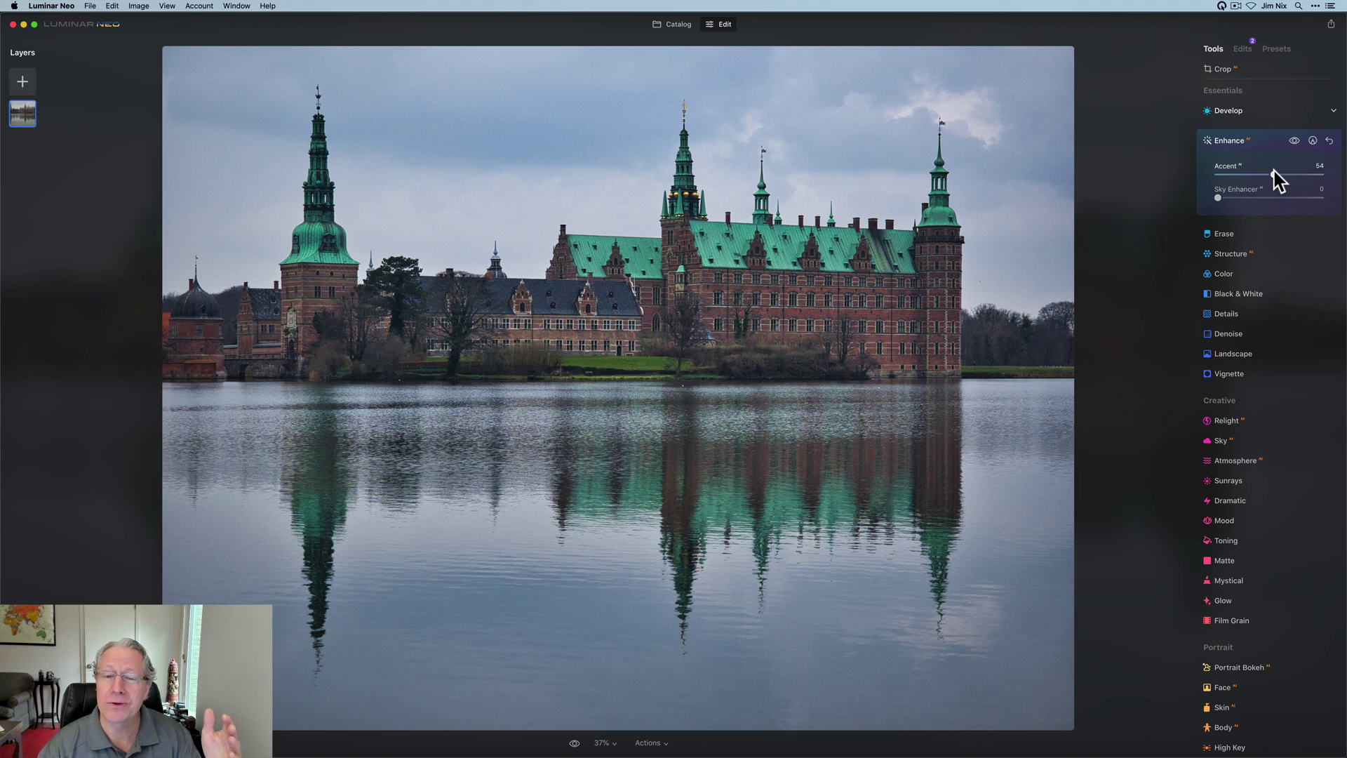
Toggle the Enhance effect off and on to compare the Accent 54 result.
left_click(1294, 141)
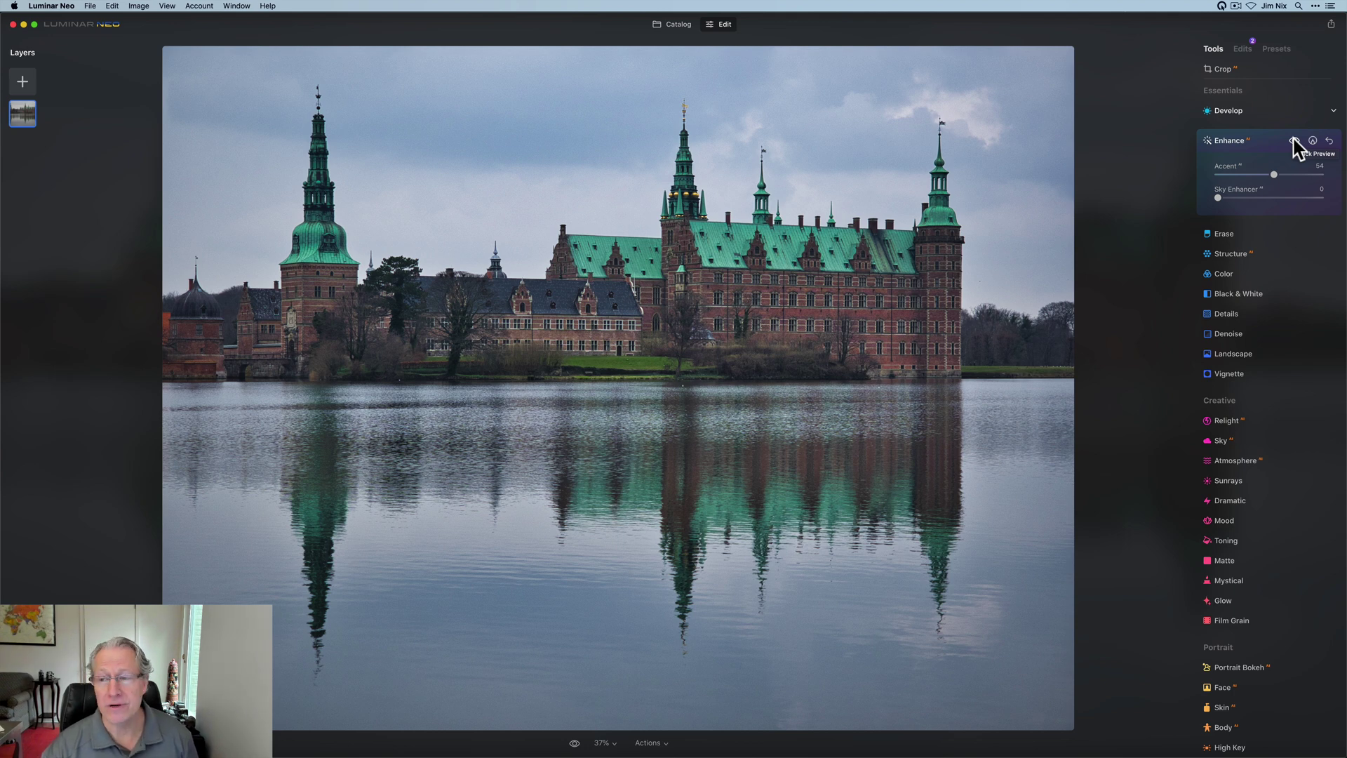
left_click(1294, 141)
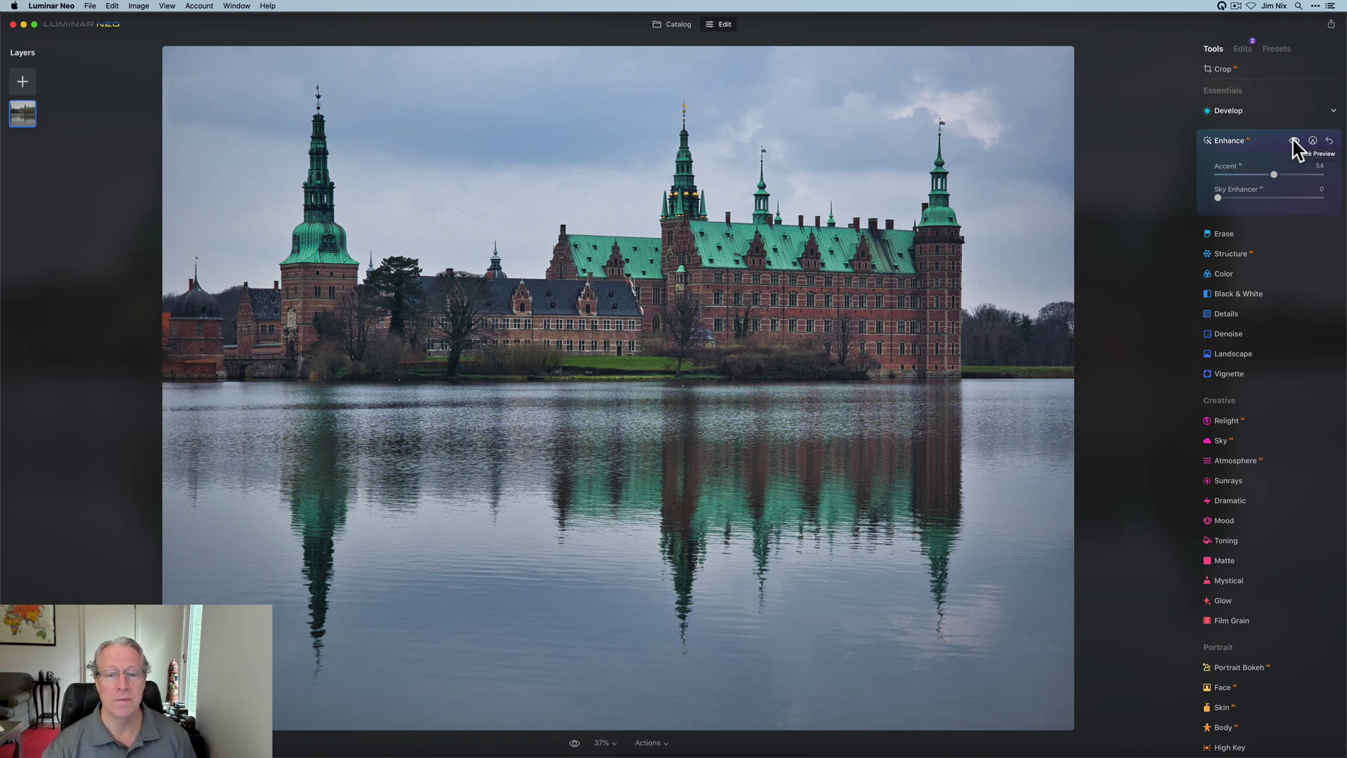
left_click(1293, 141)
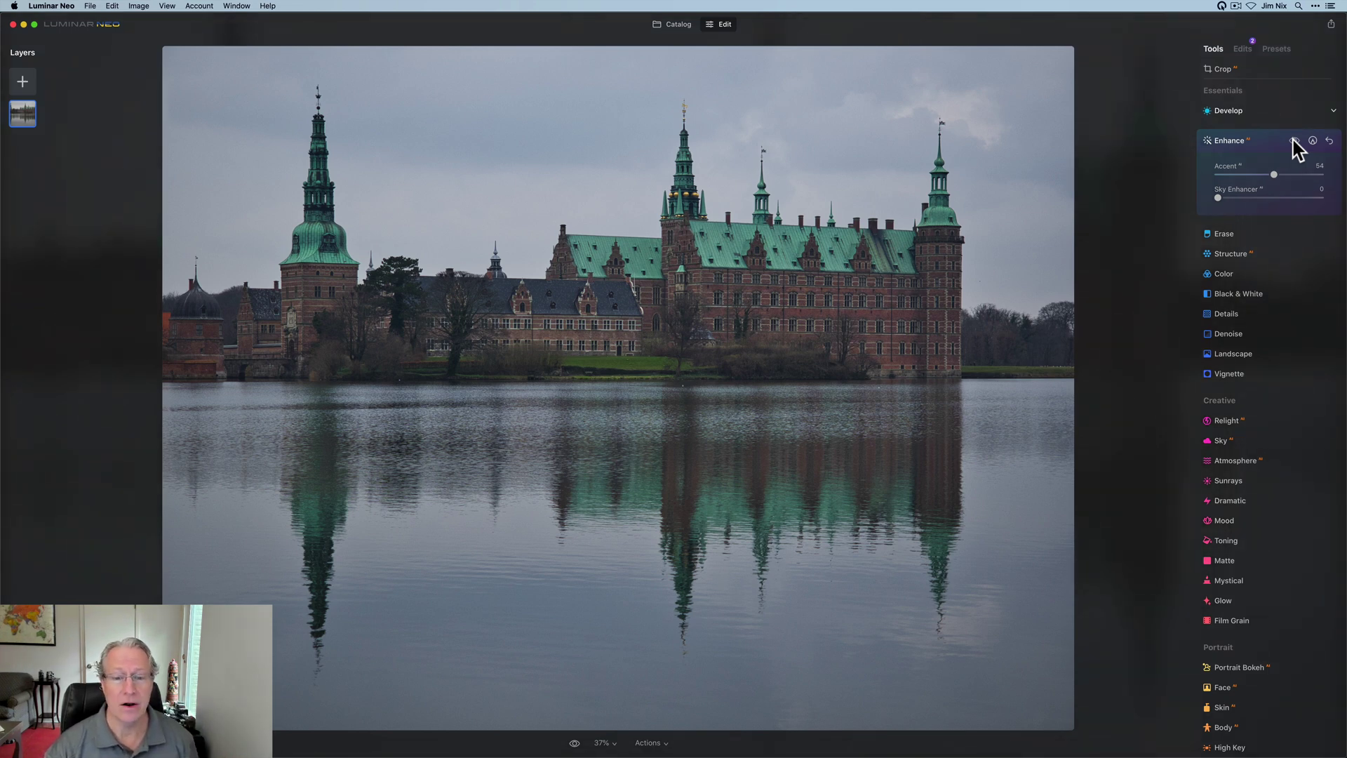
left_click(1295, 141)
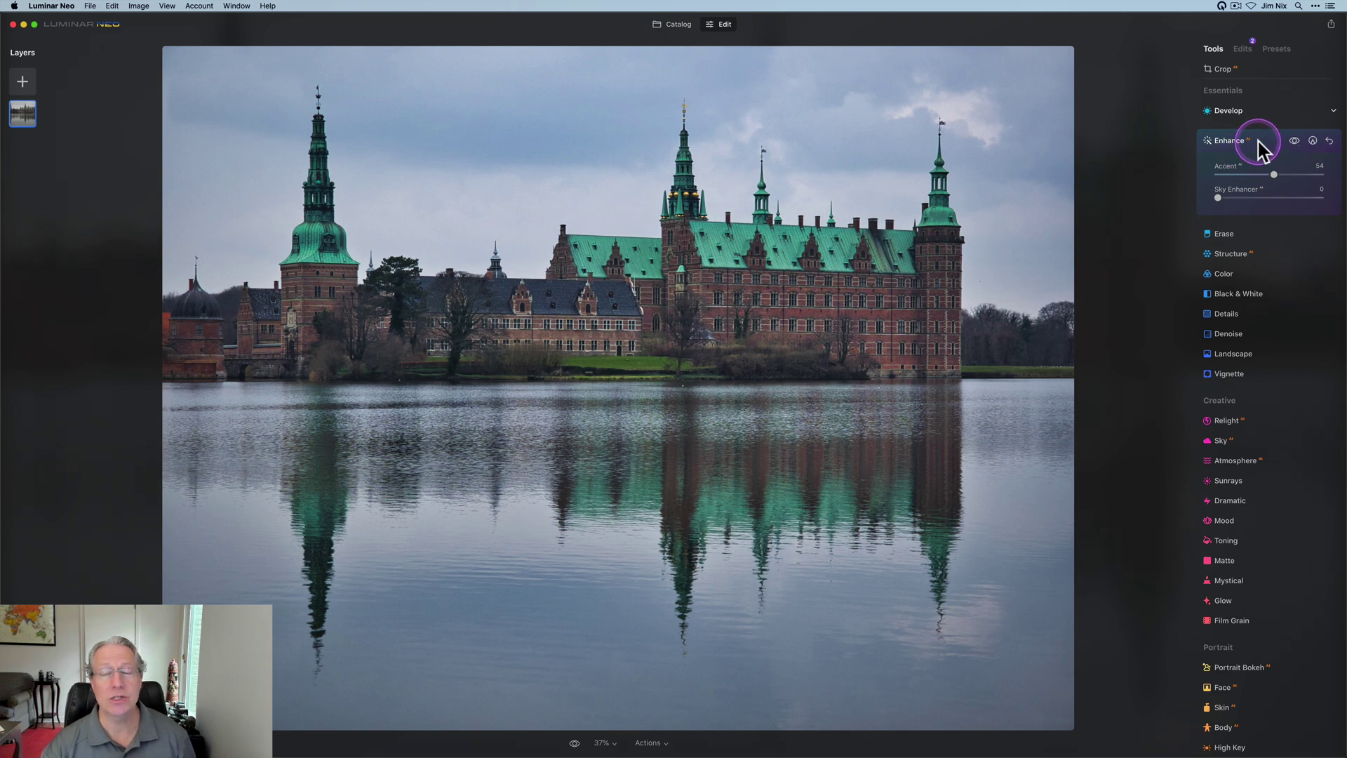
Collapse Enhance and add Structure detail by raising its Amount.
left_click(1260, 145)
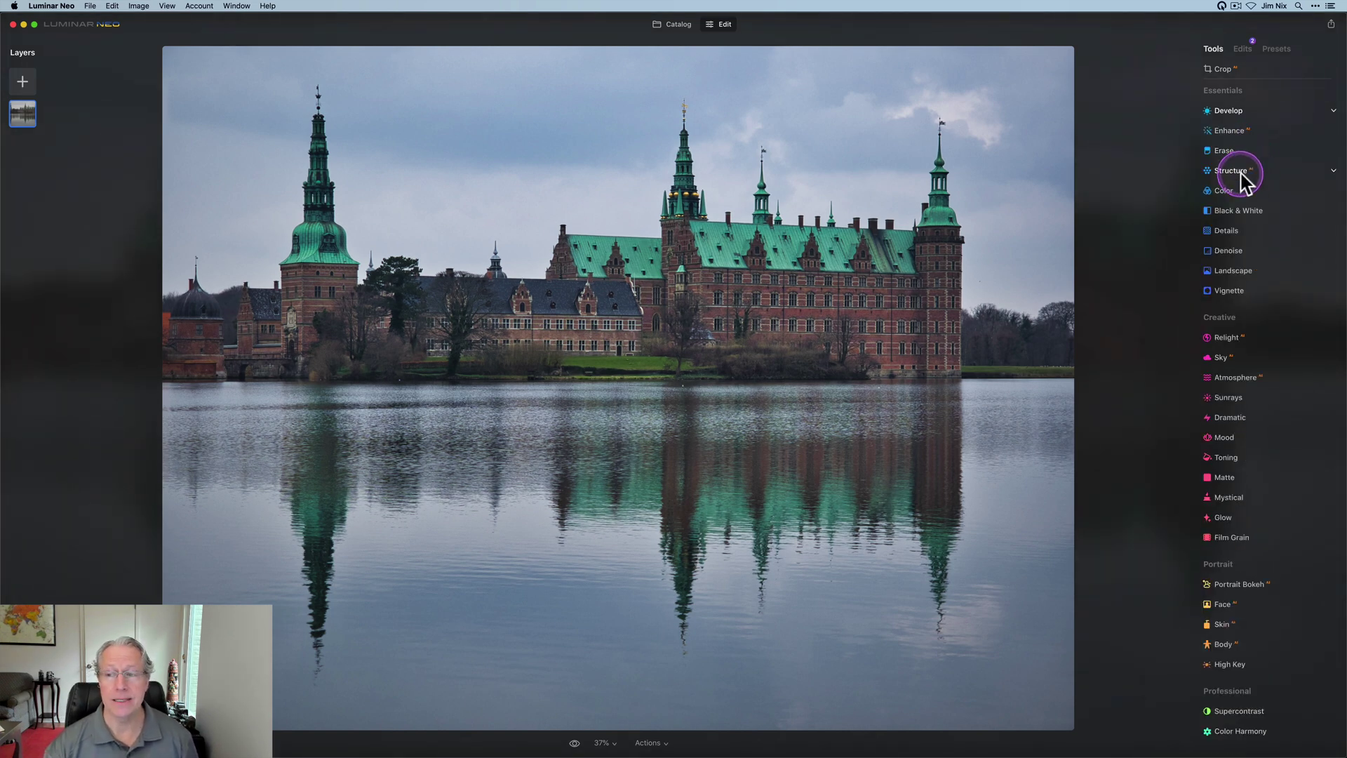
left_click(1240, 176)
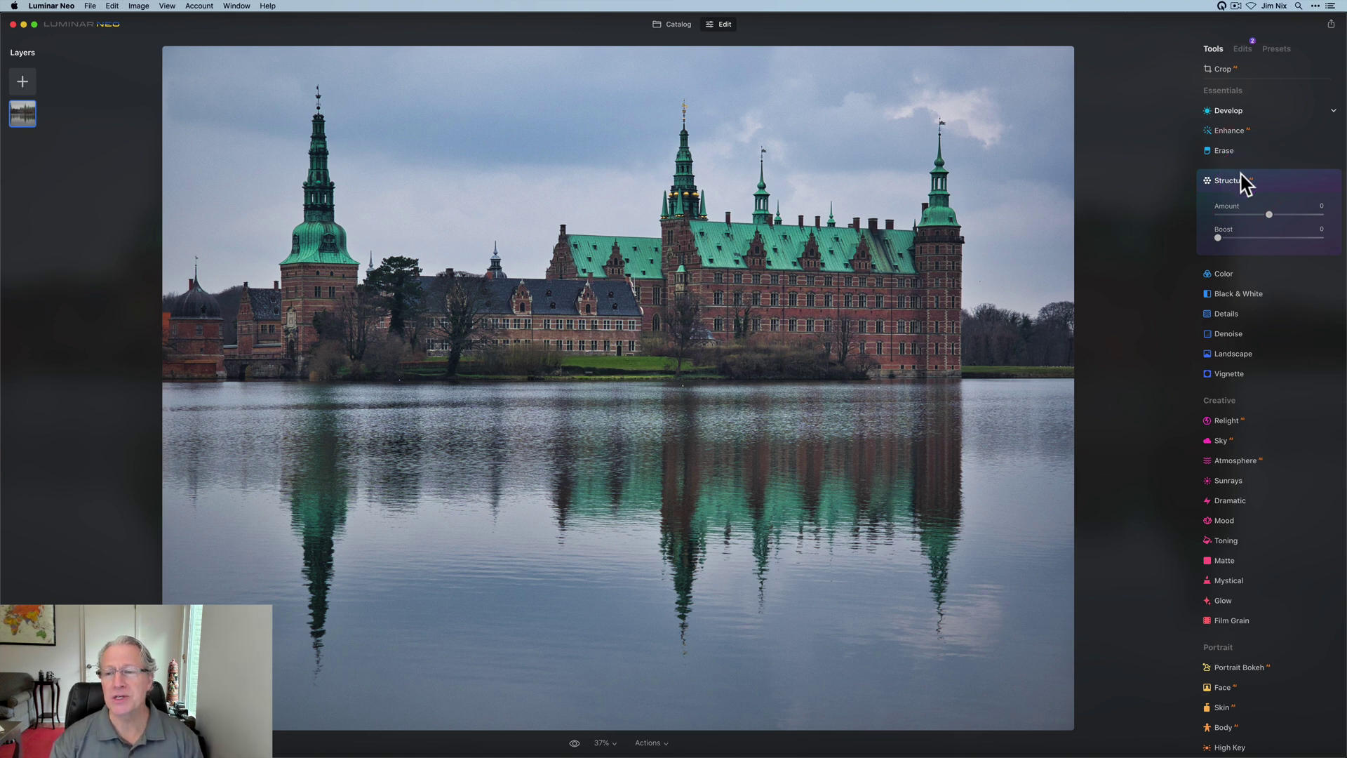
left_click(1266, 214)
left_click_drag(1266, 214, 1297, 221)
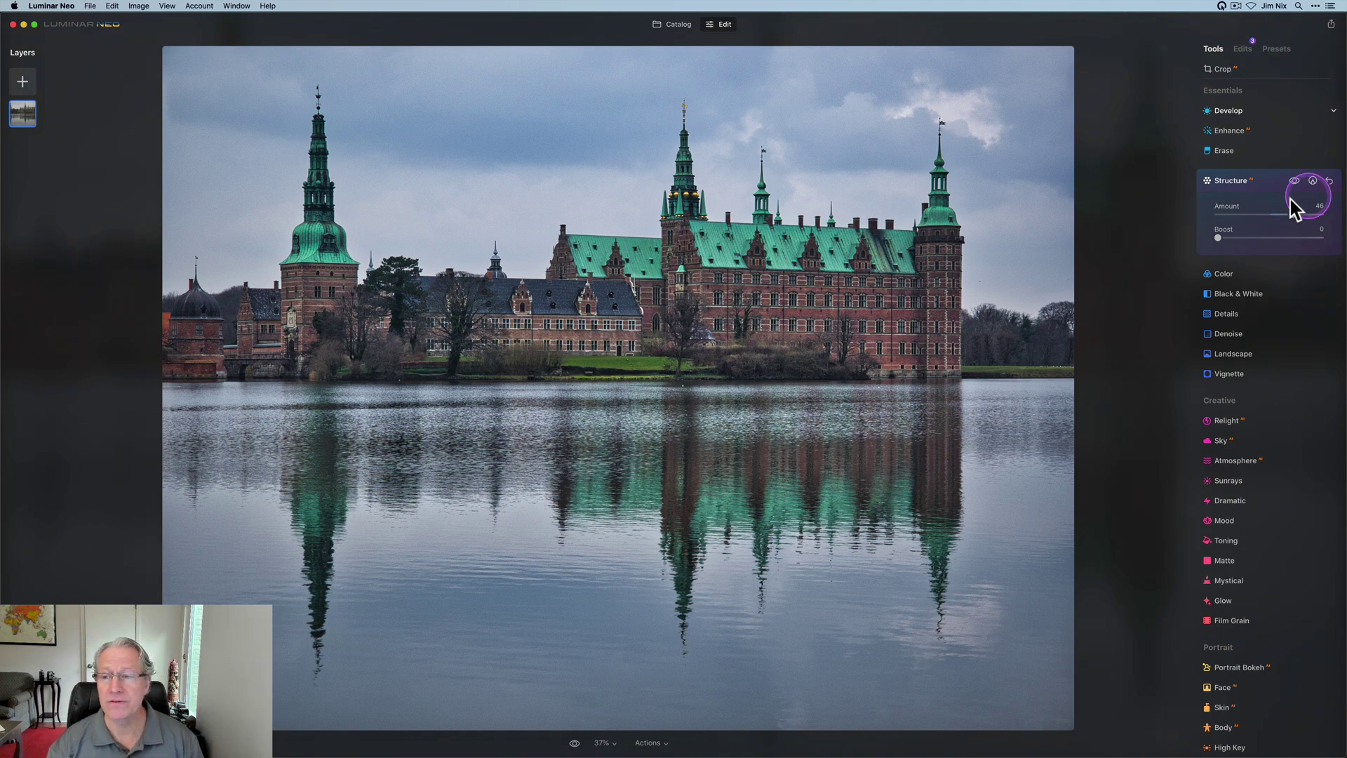
Paint a Structure mask over the castle roofs, towers and facade, compare, and fold Structure away.
left_click(1312, 181)
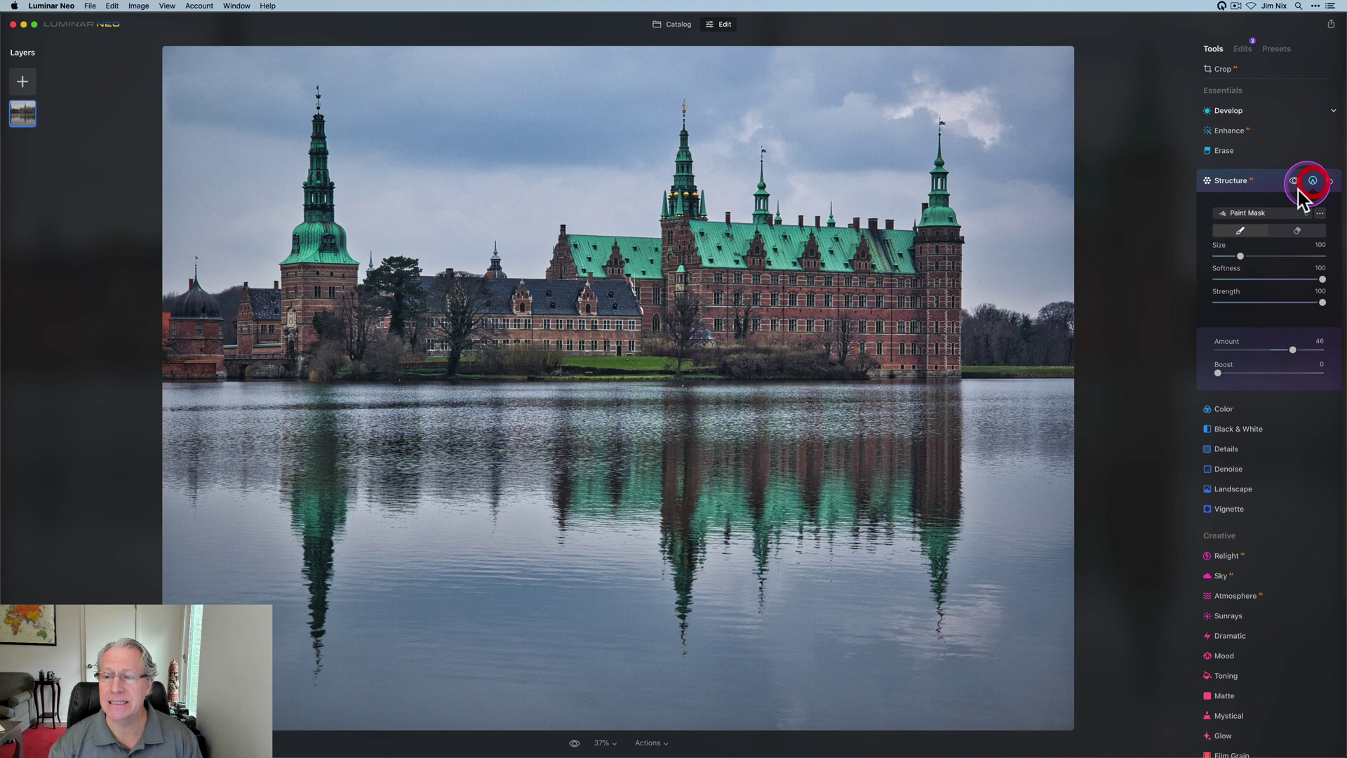
left_click(1241, 230)
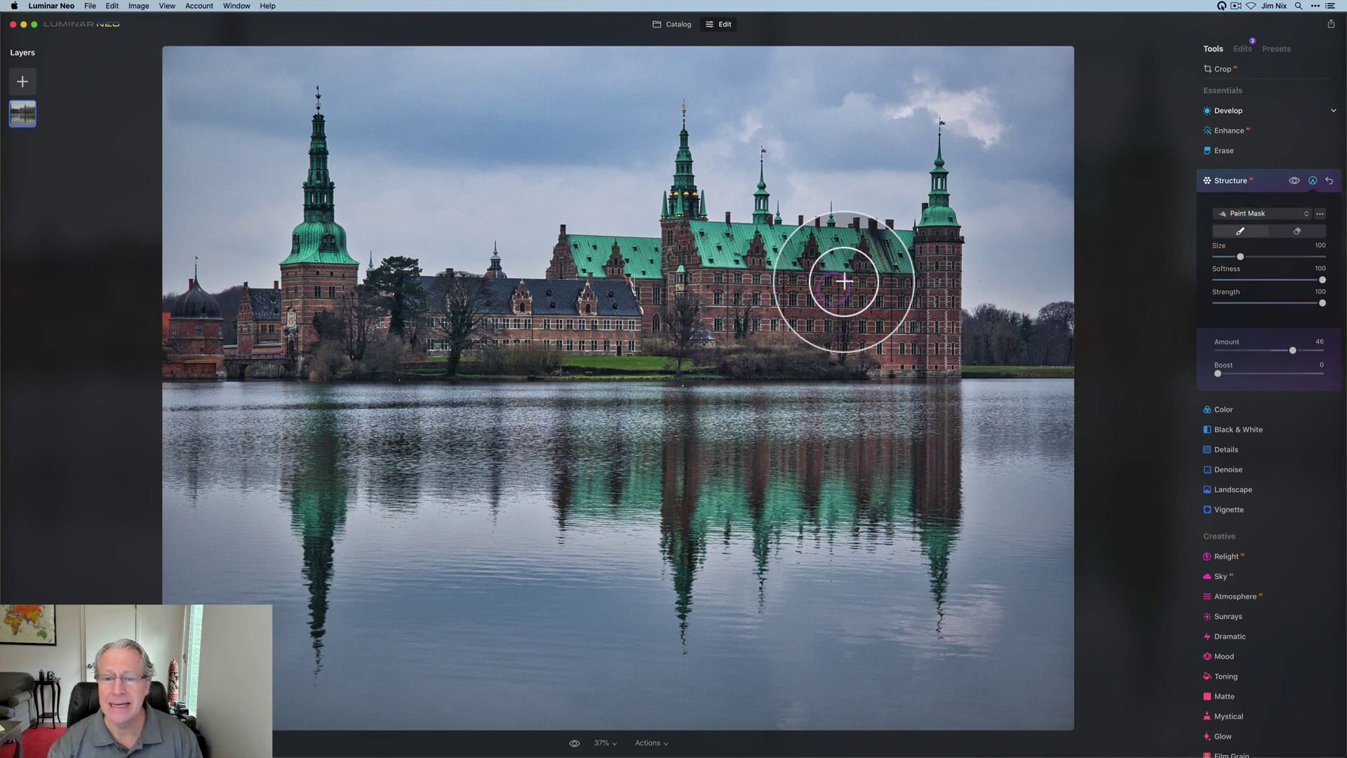
mouse_move(839, 280)
left_mouse_down()
mouse_move(941, 234)
mouse_move(936, 327)
mouse_move(877, 305)
mouse_move(861, 340)
left_mouse_up()
mouse_move(816, 268)
left_mouse_down()
mouse_move(682, 242)
mouse_move(688, 213)
mouse_move(626, 277)
mouse_move(586, 261)
mouse_move(631, 254)
mouse_move(694, 271)
mouse_move(715, 340)
mouse_move(600, 350)
mouse_move(654, 321)
mouse_move(576, 309)
mouse_move(585, 266)
mouse_move(566, 299)
mouse_move(472, 296)
mouse_move(637, 337)
mouse_move(472, 313)
left_mouse_up()
mouse_move(330, 288)
left_mouse_down()
mouse_move(316, 204)
mouse_move(320, 300)
mouse_move(231, 294)
mouse_move(167, 314)
mouse_move(301, 318)
mouse_move(186, 346)
mouse_move(344, 352)
mouse_move(471, 334)
mouse_move(700, 351)
mouse_move(580, 260)
mouse_move(580, 293)
mouse_move(830, 248)
mouse_move(748, 249)
mouse_move(911, 260)
mouse_move(938, 237)
mouse_move(935, 352)
mouse_move(739, 326)
mouse_move(670, 259)
mouse_move(621, 258)
mouse_move(710, 269)
mouse_move(494, 301)
mouse_move(582, 300)
mouse_move(238, 320)
mouse_move(158, 356)
mouse_move(336, 317)
mouse_move(468, 337)
left_mouse_up()
left_click_drag(732, 310, 789, 309)
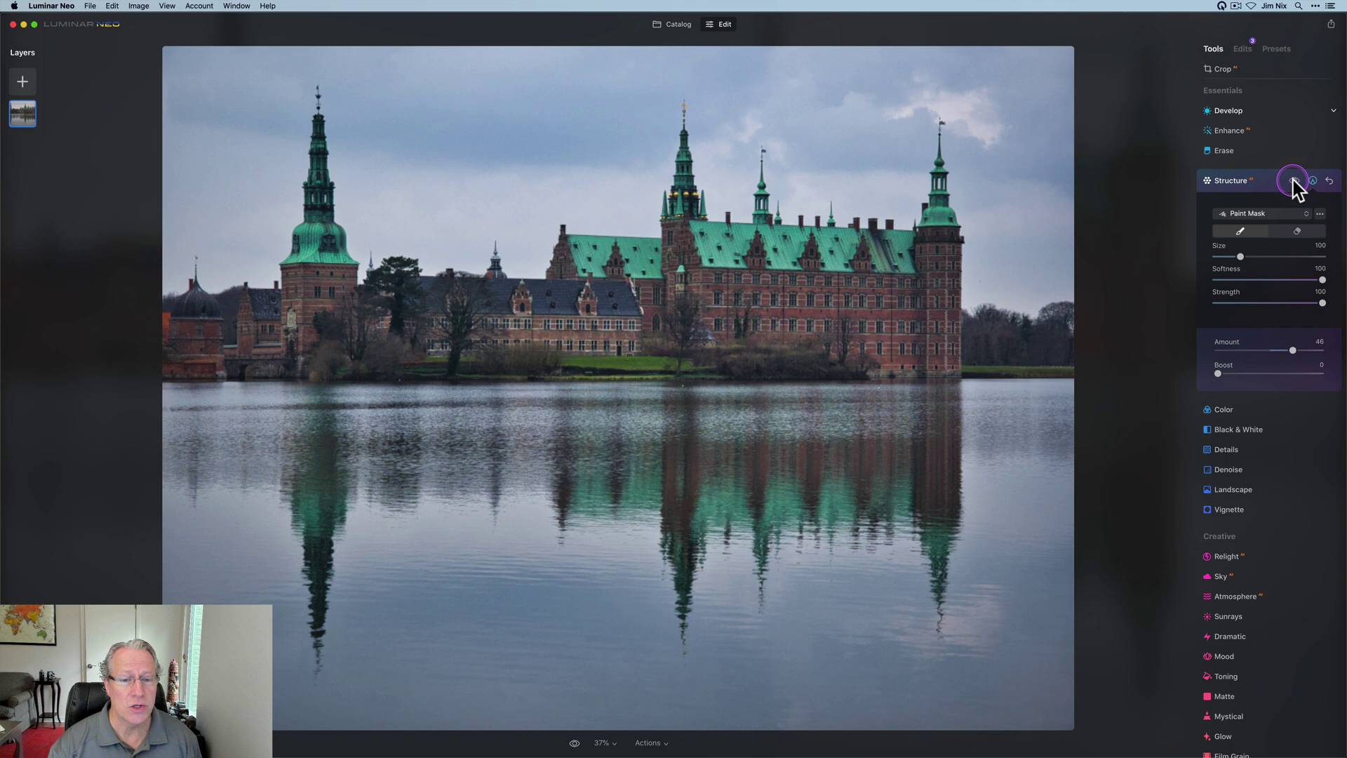
left_click(1294, 182)
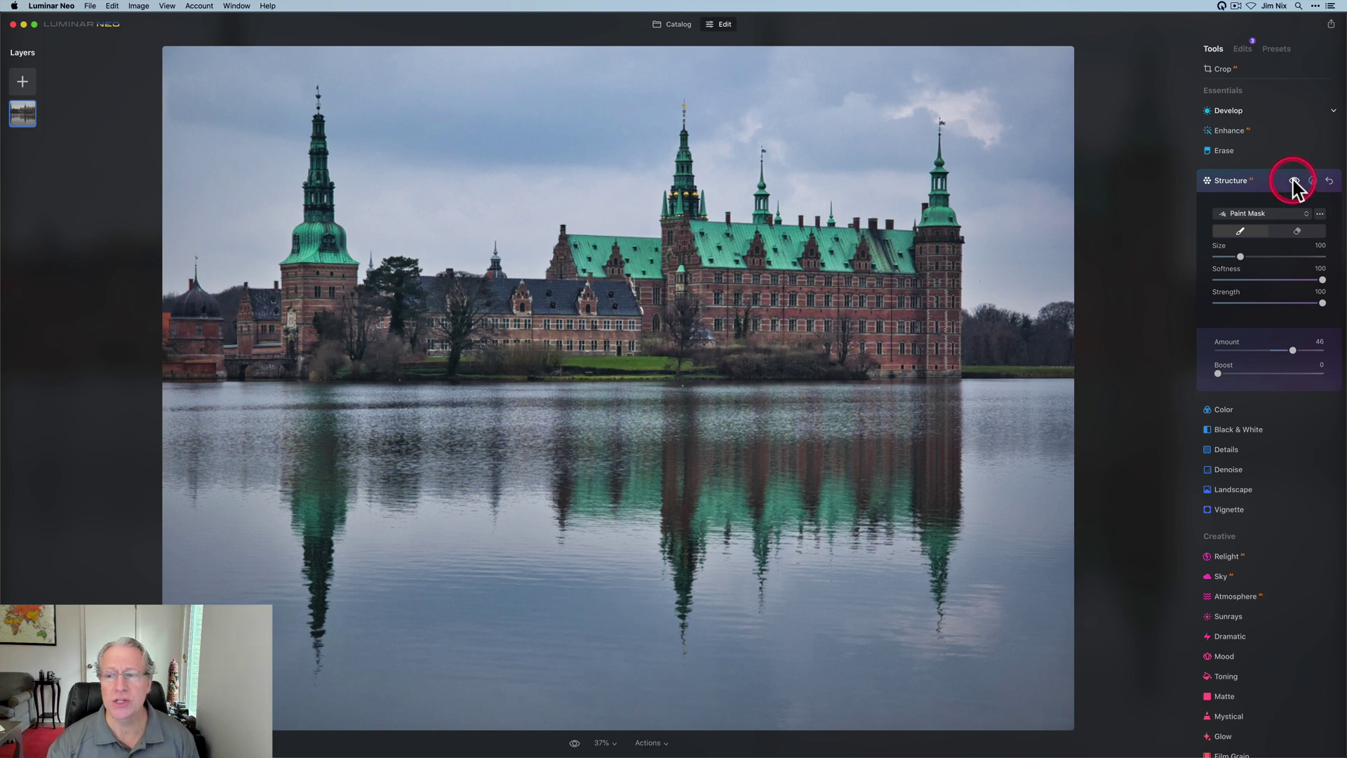
left_click(1253, 184)
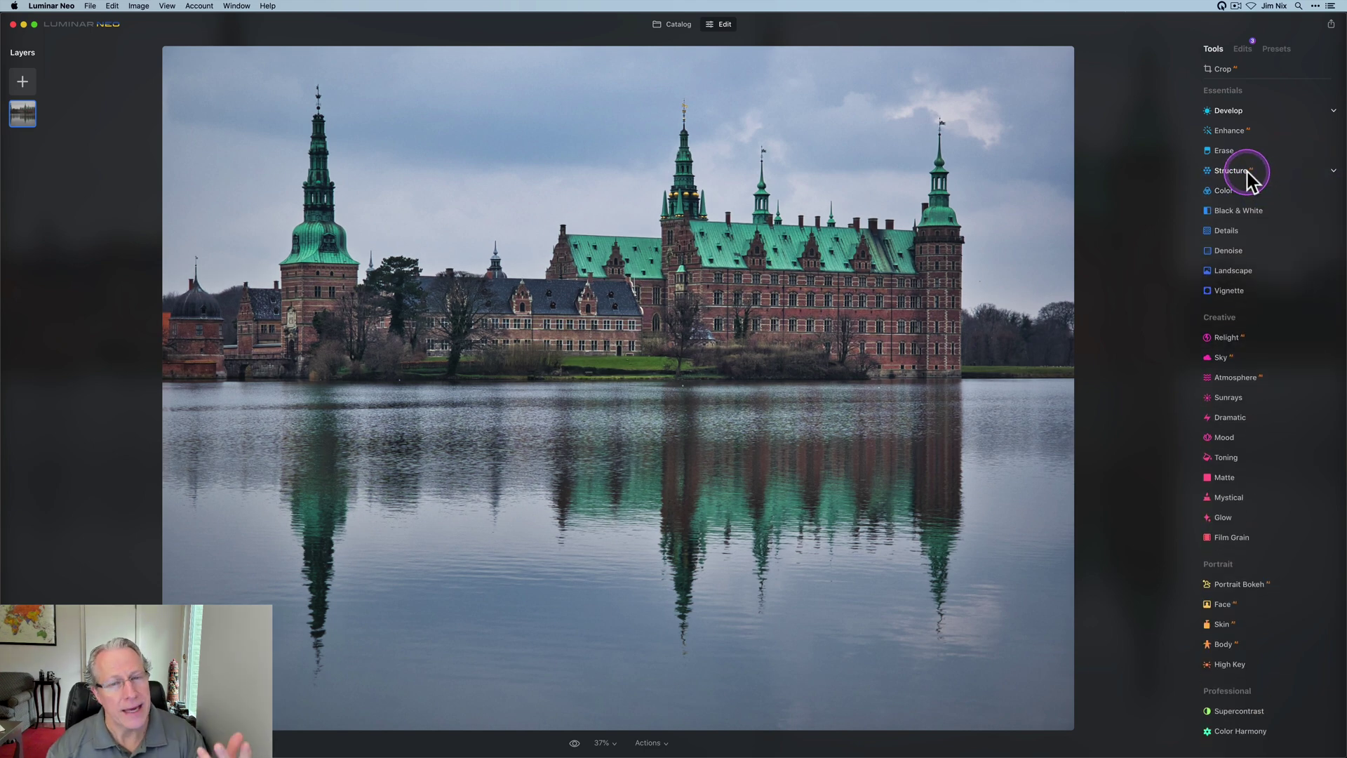
Set Structure Amount to -92 and erase its painted mask from the castle roof and tower.
left_click(1249, 175)
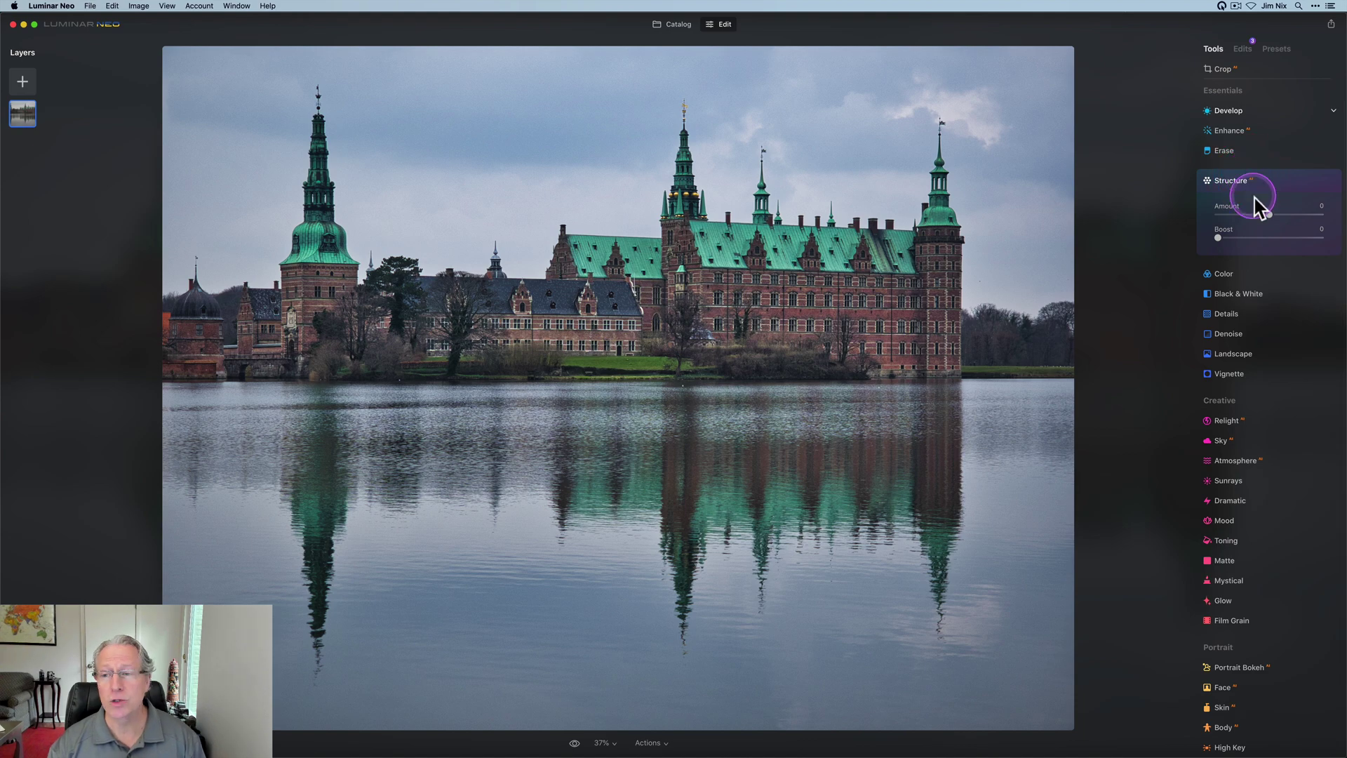
left_click_drag(1271, 216, 1221, 217)
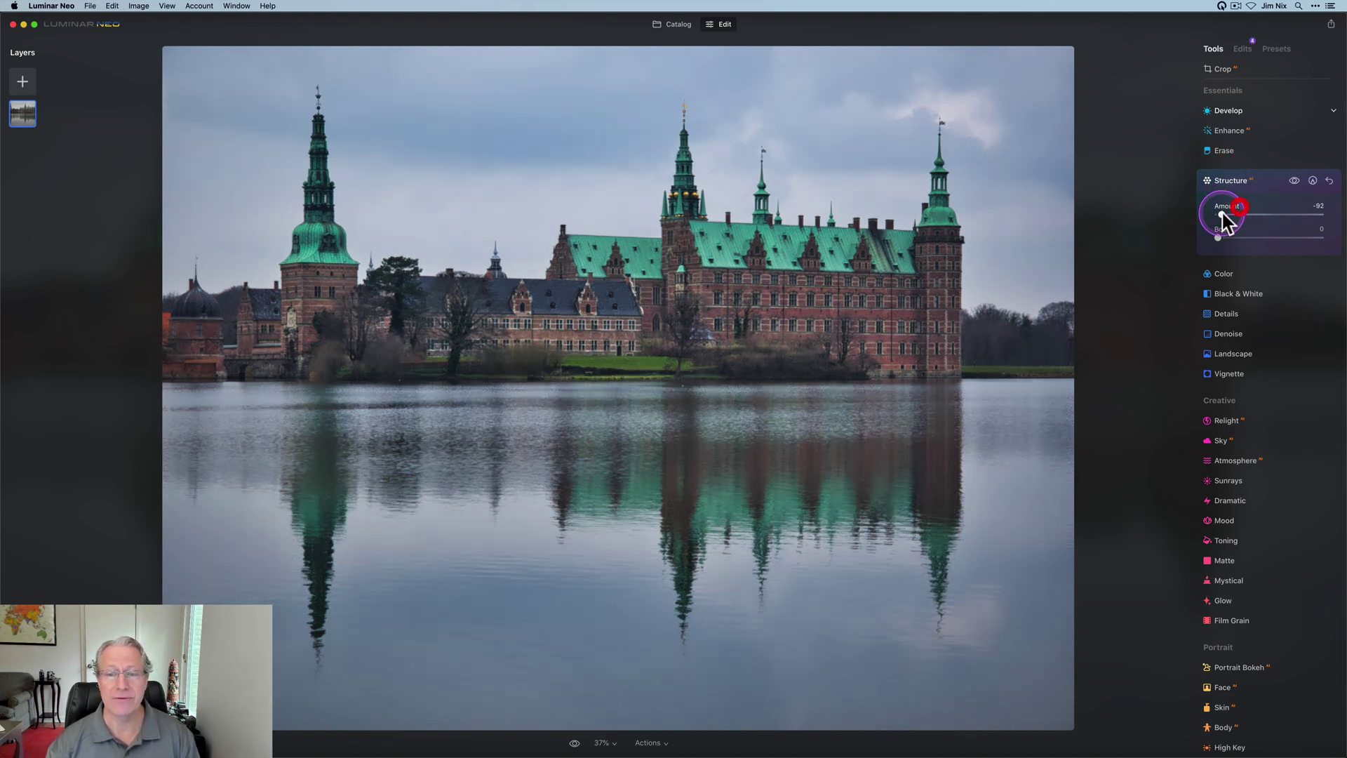
left_click(1313, 180)
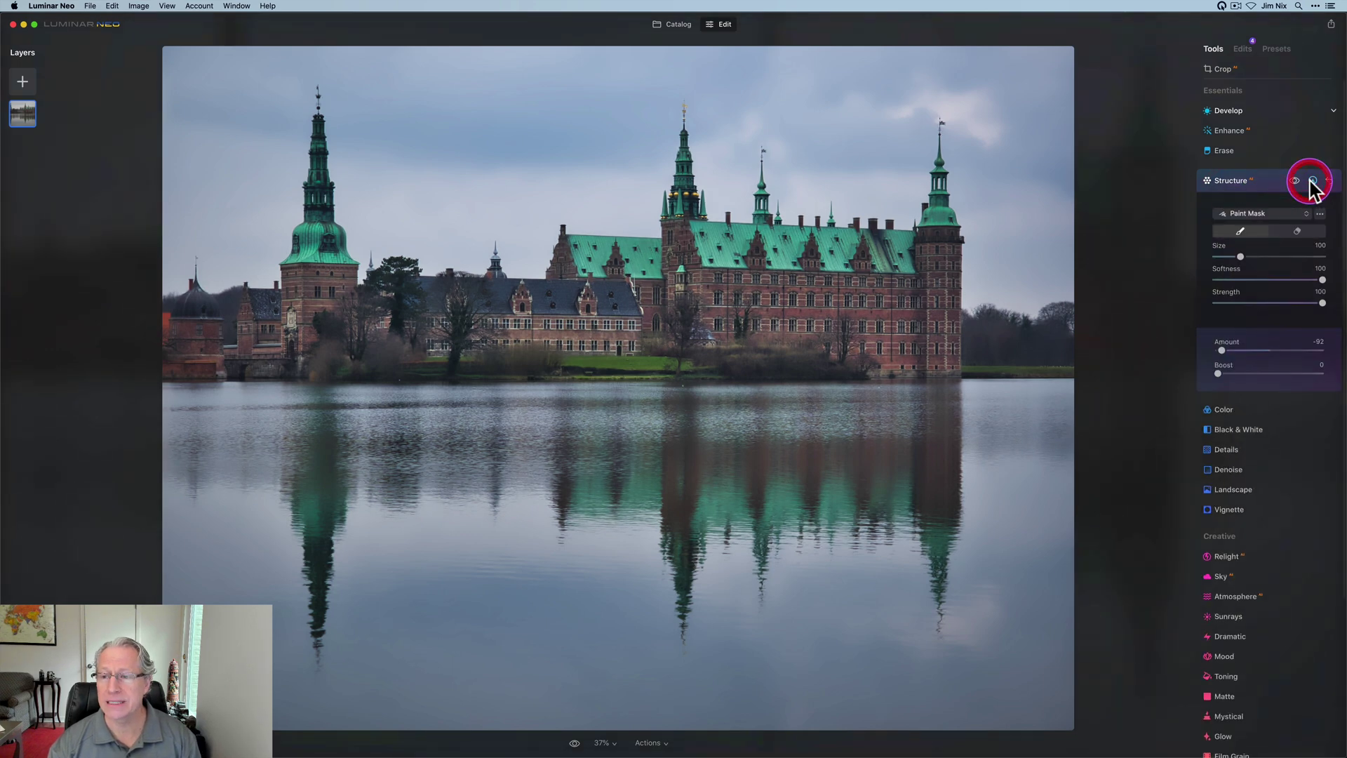
left_click(1296, 231)
left_click_drag(836, 234, 845, 250)
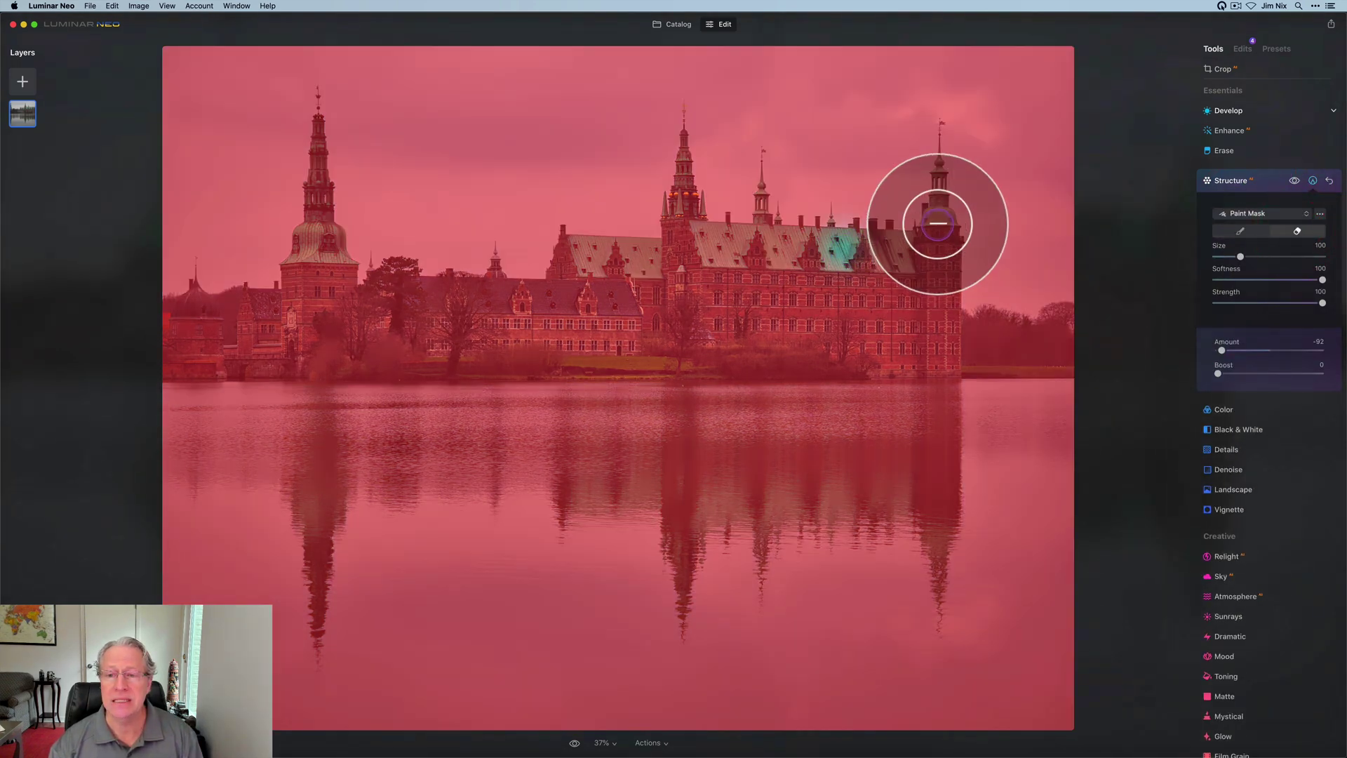
mouse_move(938, 224)
left_mouse_down()
mouse_move(940, 259)
mouse_move(942, 247)
mouse_move(916, 301)
mouse_move(937, 324)
mouse_move(941, 367)
left_mouse_up()
mouse_move(819, 346)
left_mouse_down()
mouse_move(791, 270)
mouse_move(683, 234)
mouse_move(577, 264)
mouse_move(617, 330)
mouse_move(586, 292)
mouse_move(848, 295)
mouse_move(869, 328)
mouse_move(935, 355)
mouse_move(716, 325)
mouse_move(616, 346)
mouse_move(568, 301)
mouse_move(427, 301)
mouse_move(532, 331)
mouse_move(472, 340)
mouse_move(325, 280)
mouse_move(315, 187)
mouse_move(259, 307)
mouse_move(165, 316)
mouse_move(153, 355)
mouse_move(460, 340)
mouse_move(174, 318)
mouse_move(511, 348)
mouse_move(766, 309)
mouse_move(932, 337)
mouse_move(680, 322)
mouse_move(611, 301)
mouse_move(886, 309)
left_mouse_up()
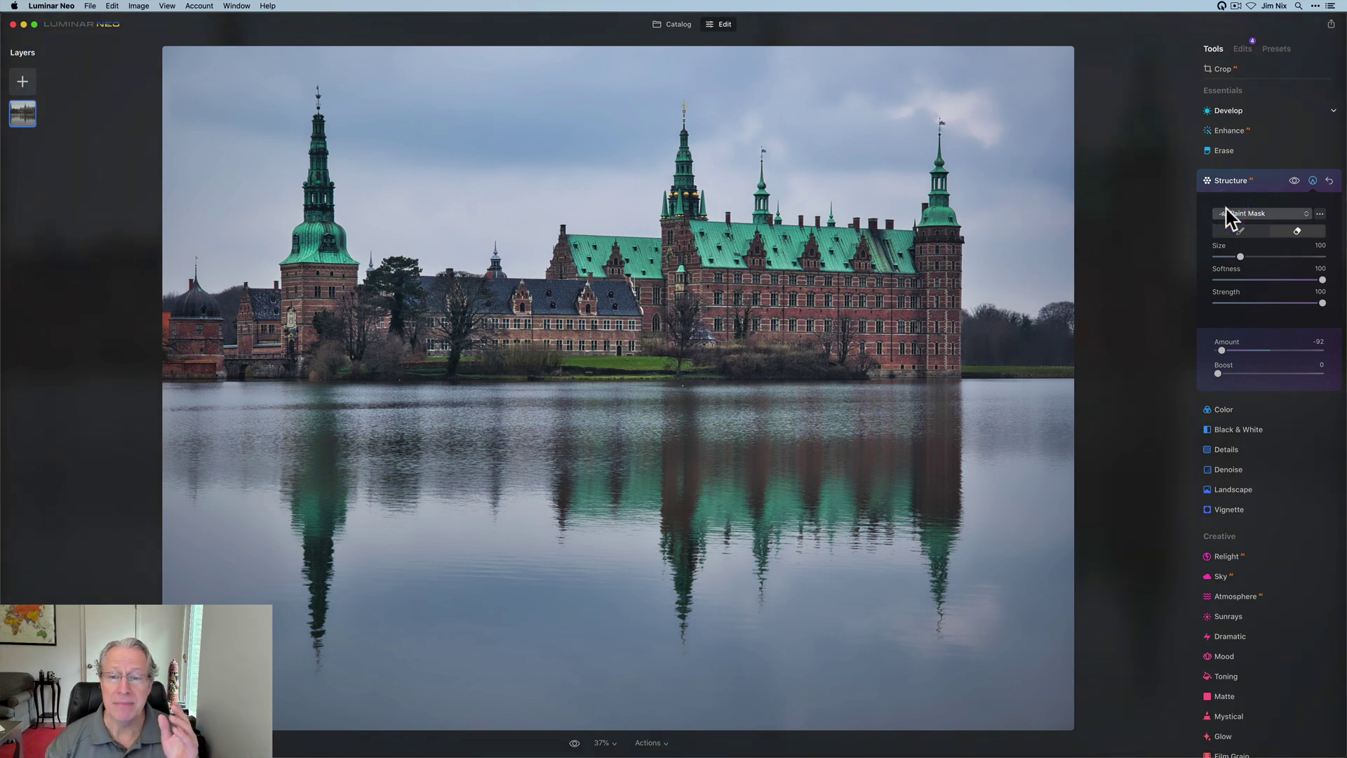
Toggle the -92 Structure effect to compare, then fold the Structure settings away.
left_click(1294, 181)
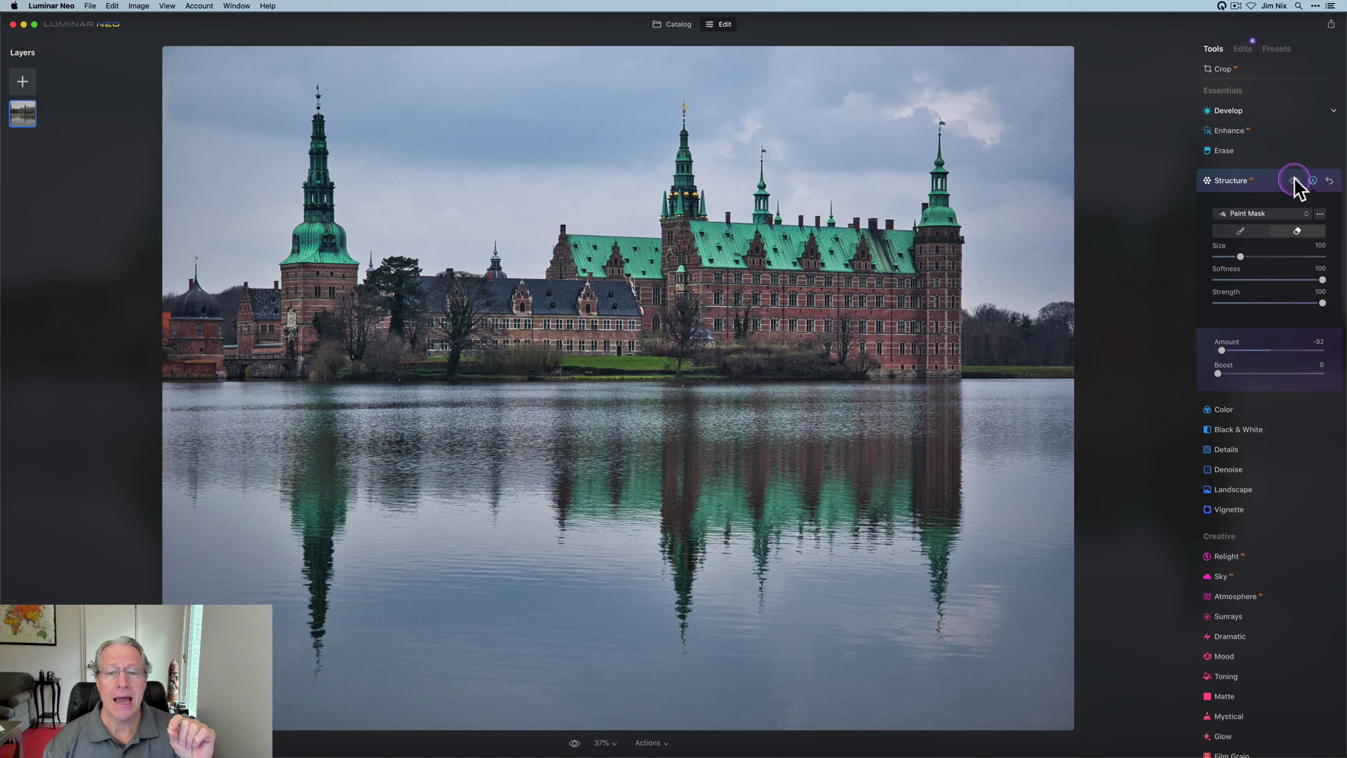
left_click(1294, 180)
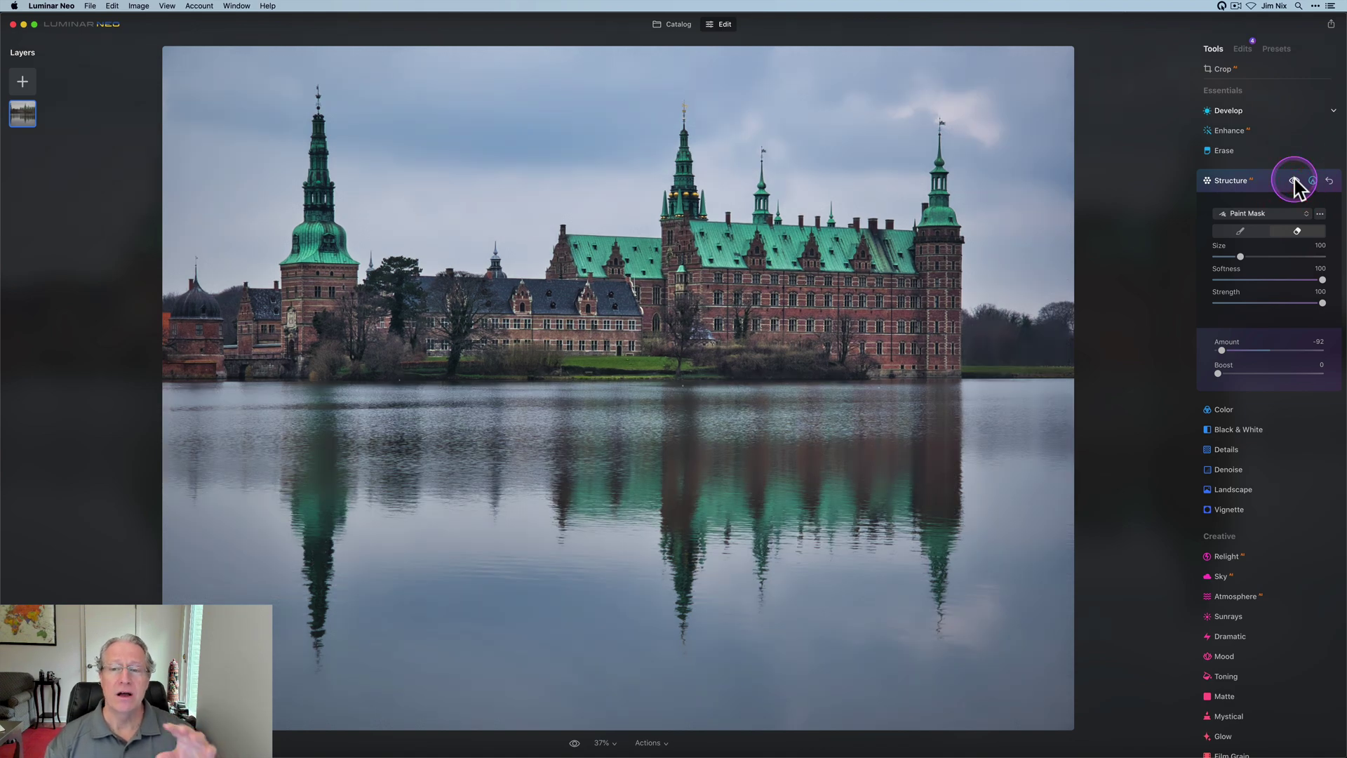
left_click(1261, 182)
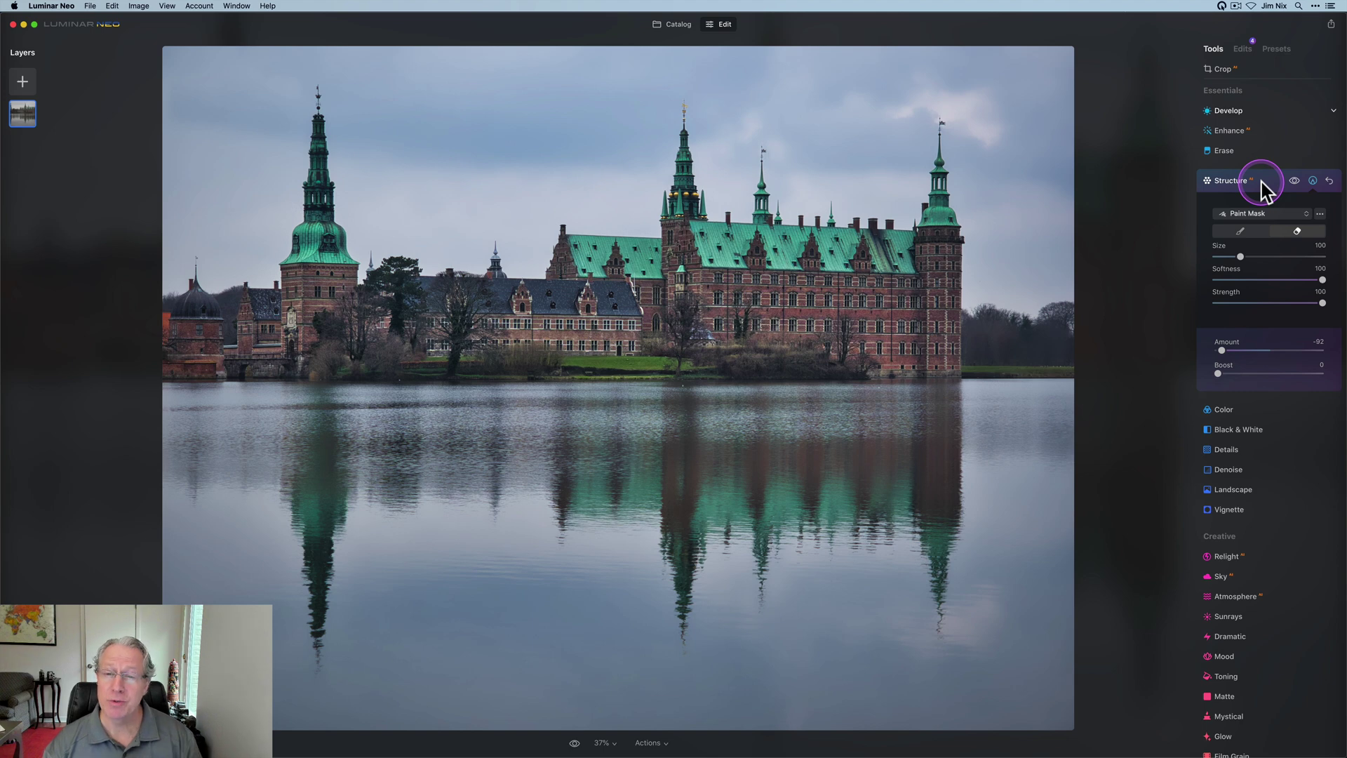
left_click(1261, 182)
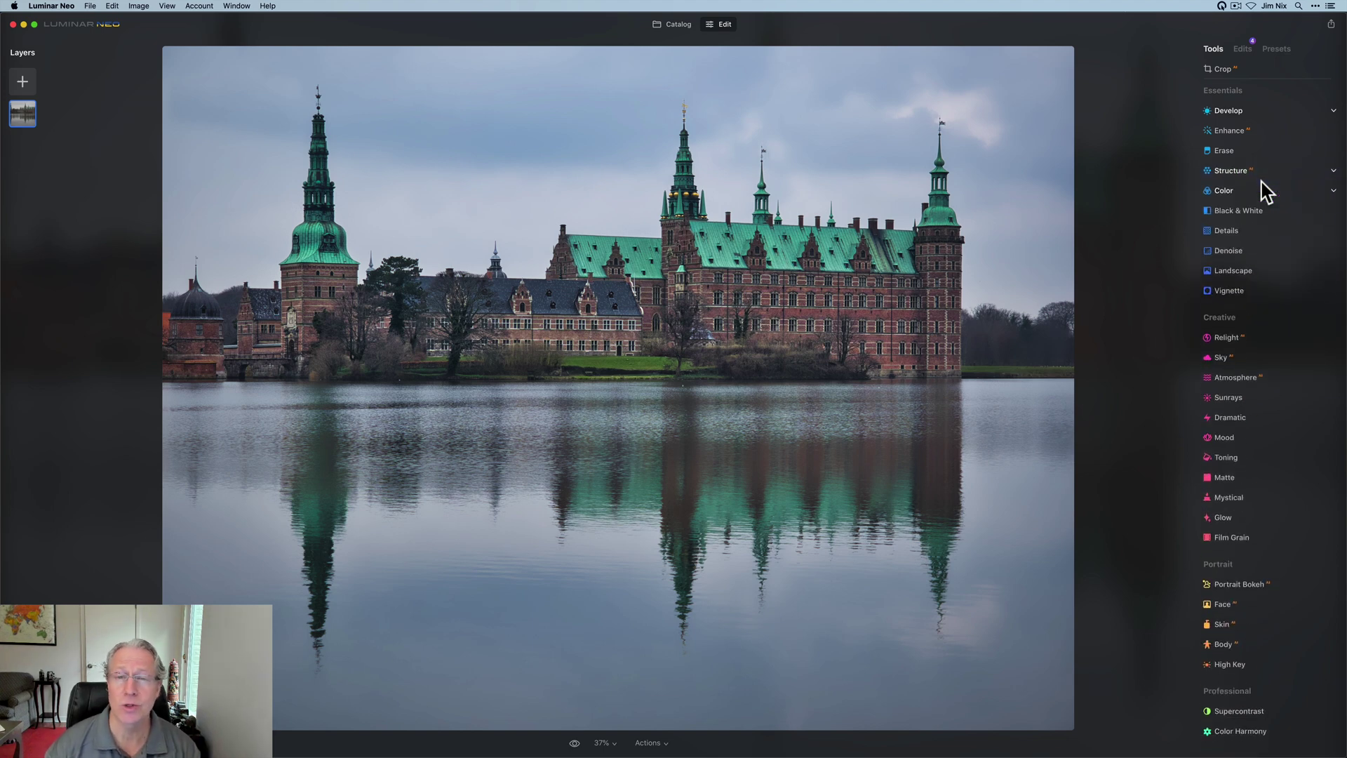
Expand the Color tool and raise Vibrance to 21.
left_click(1229, 194)
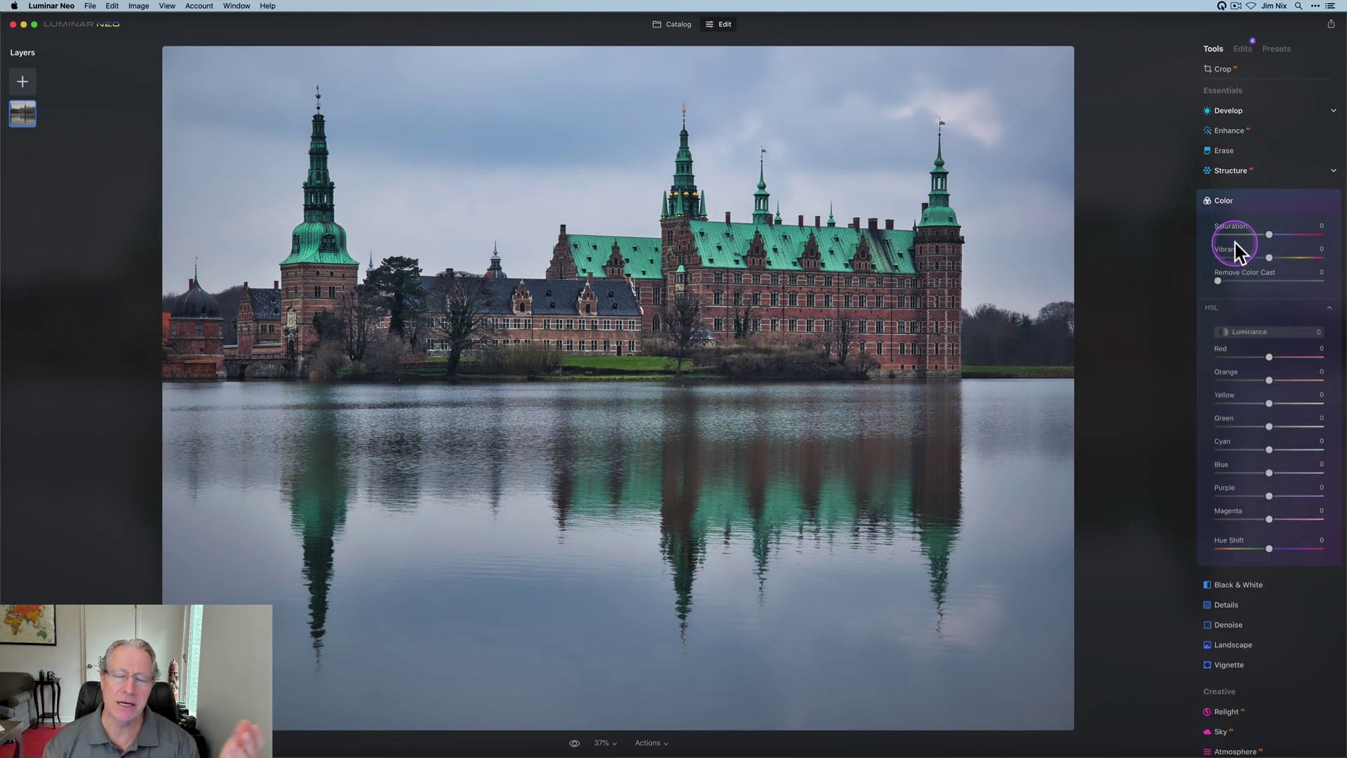
left_click(1270, 257)
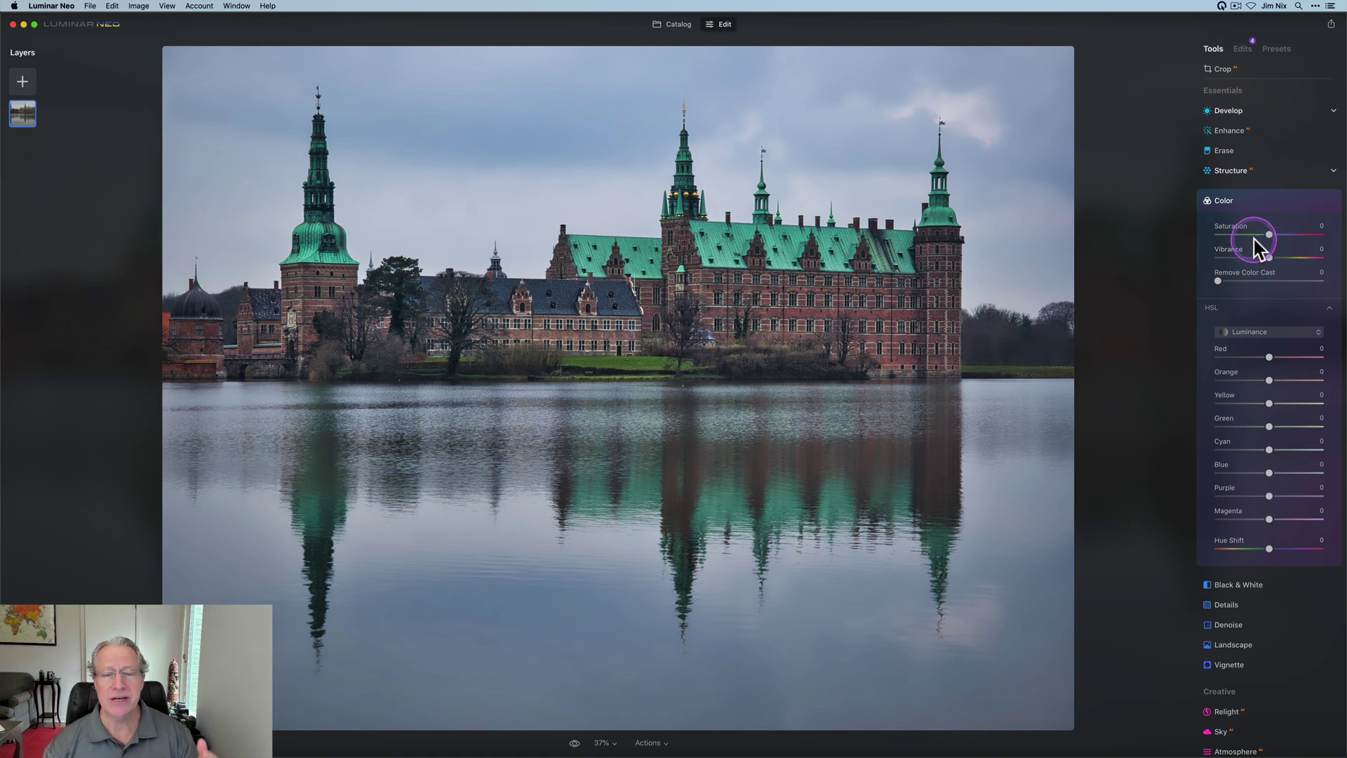
left_click(1257, 238)
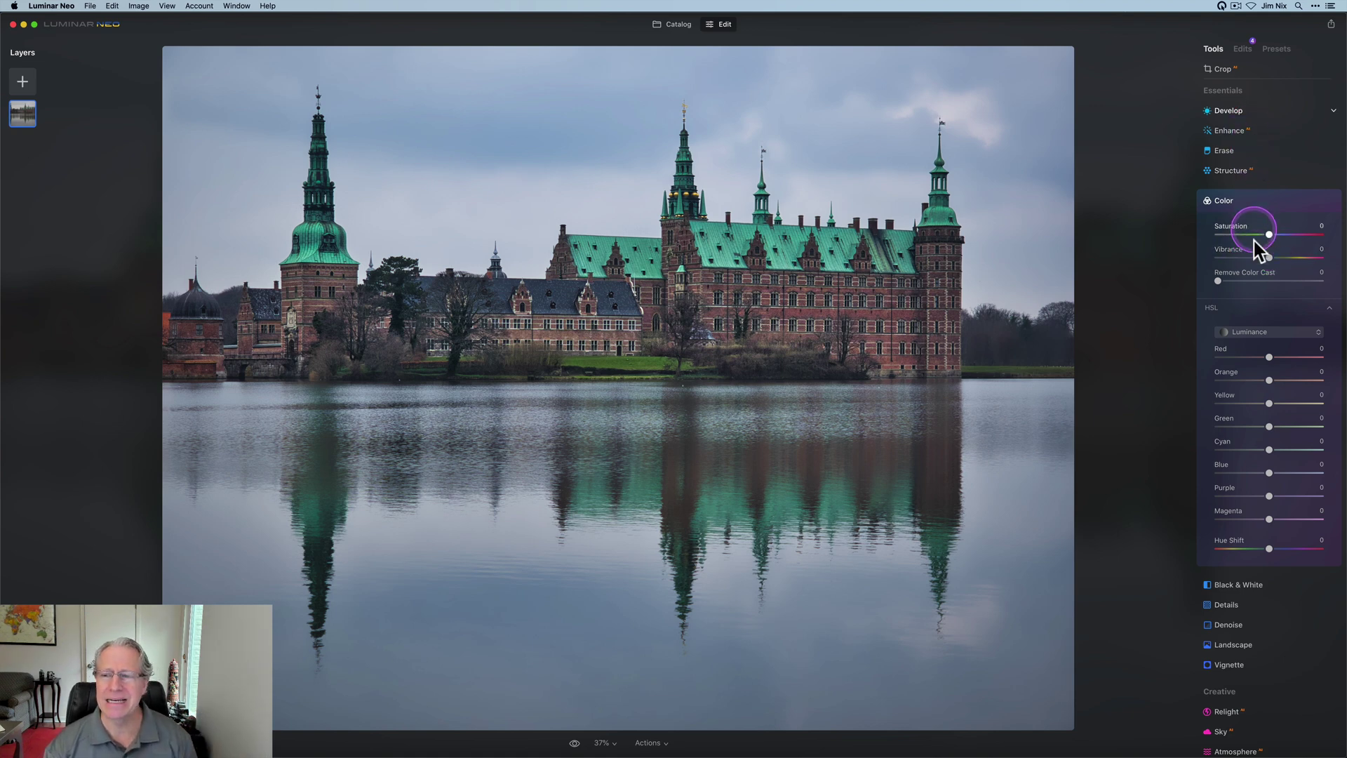
left_click(1269, 259)
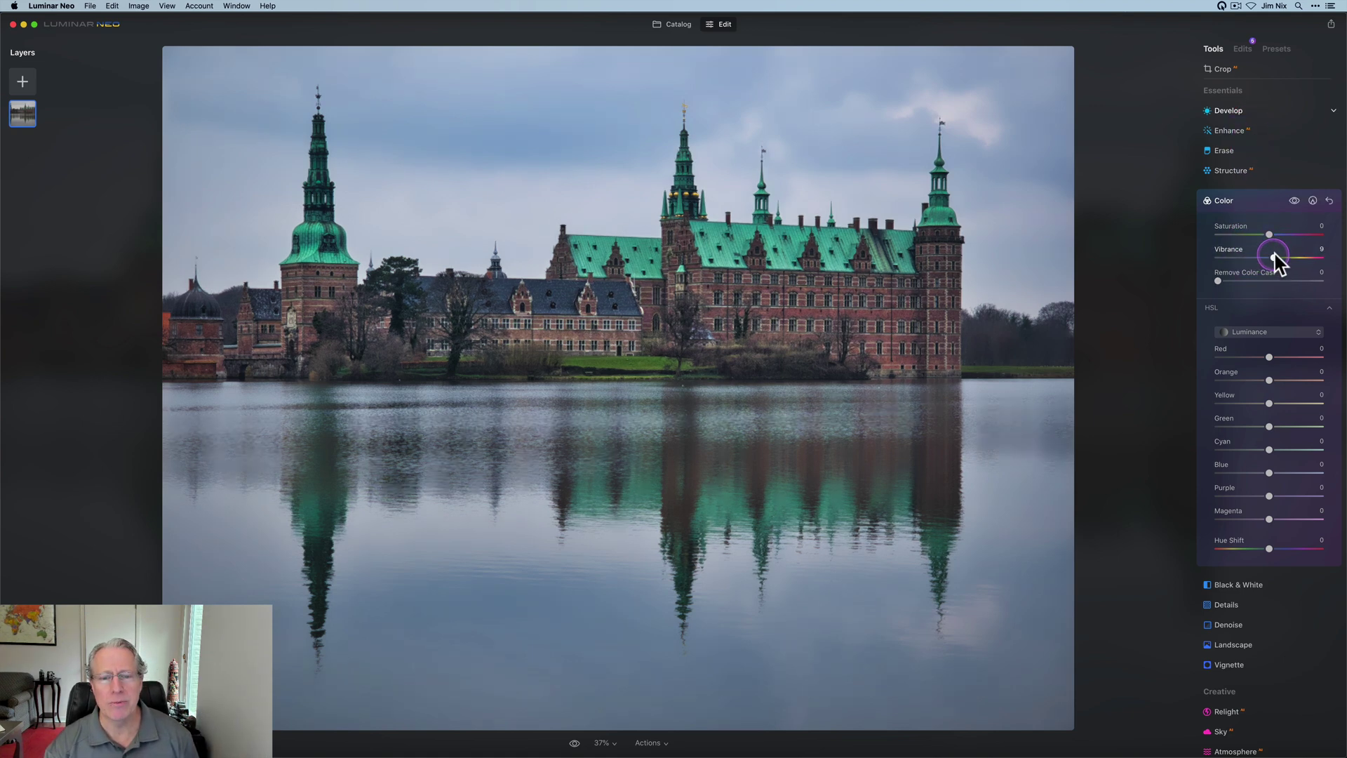
left_click_drag(1275, 256, 1280, 257)
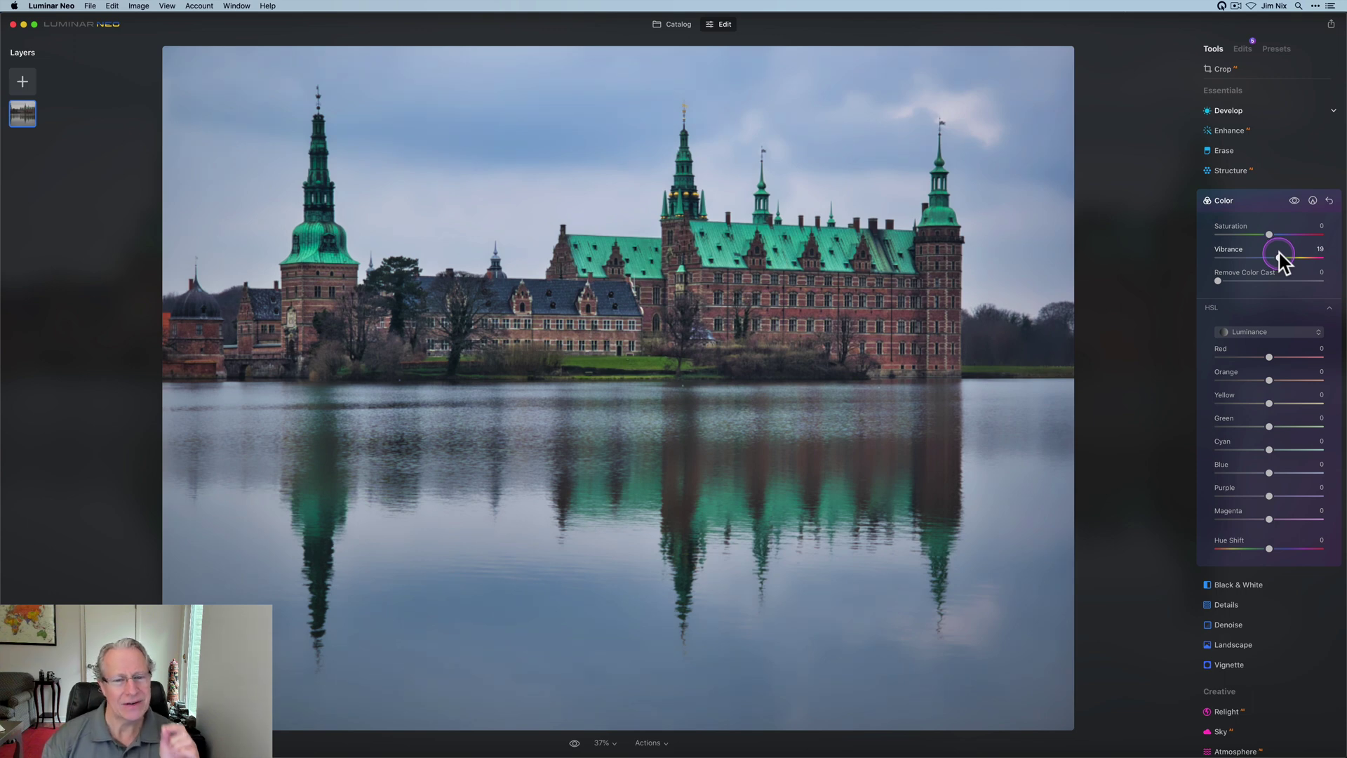
left_click(1279, 252)
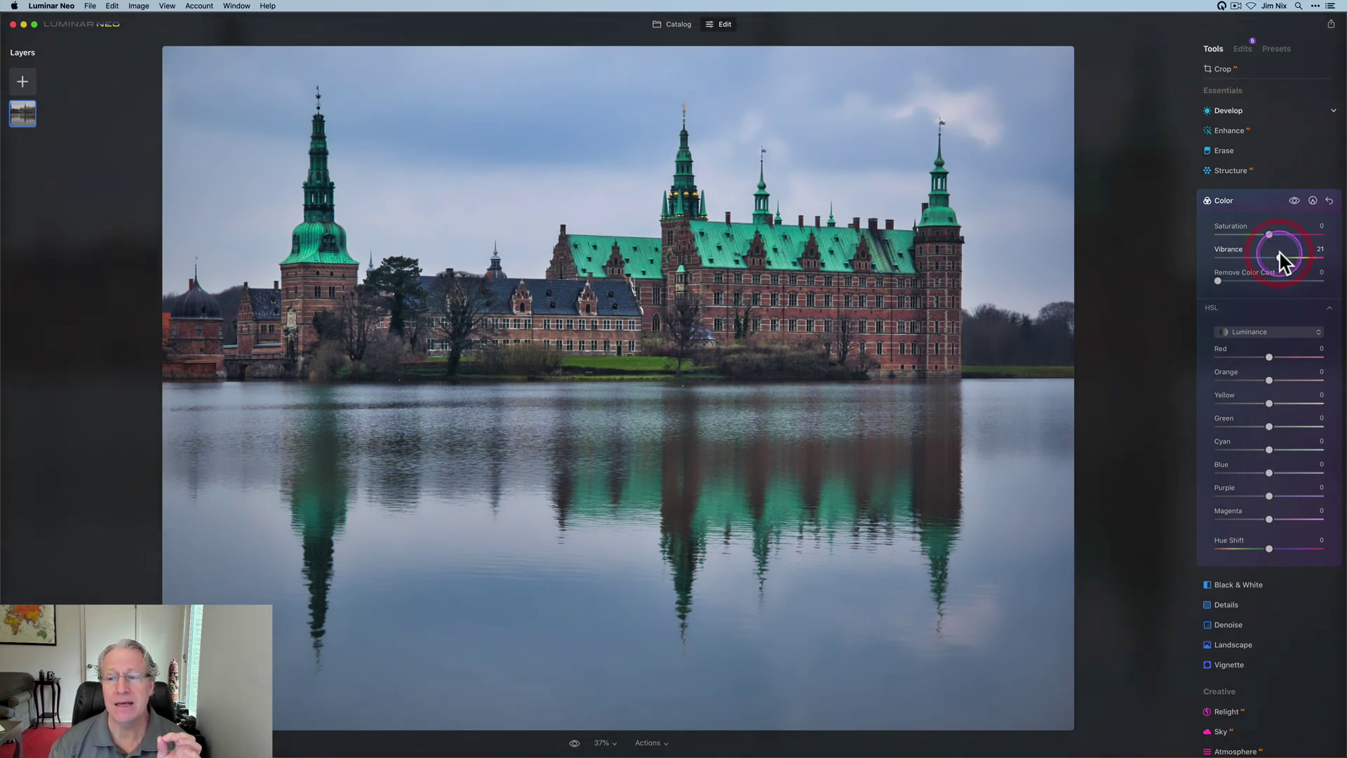
left_click(1255, 337)
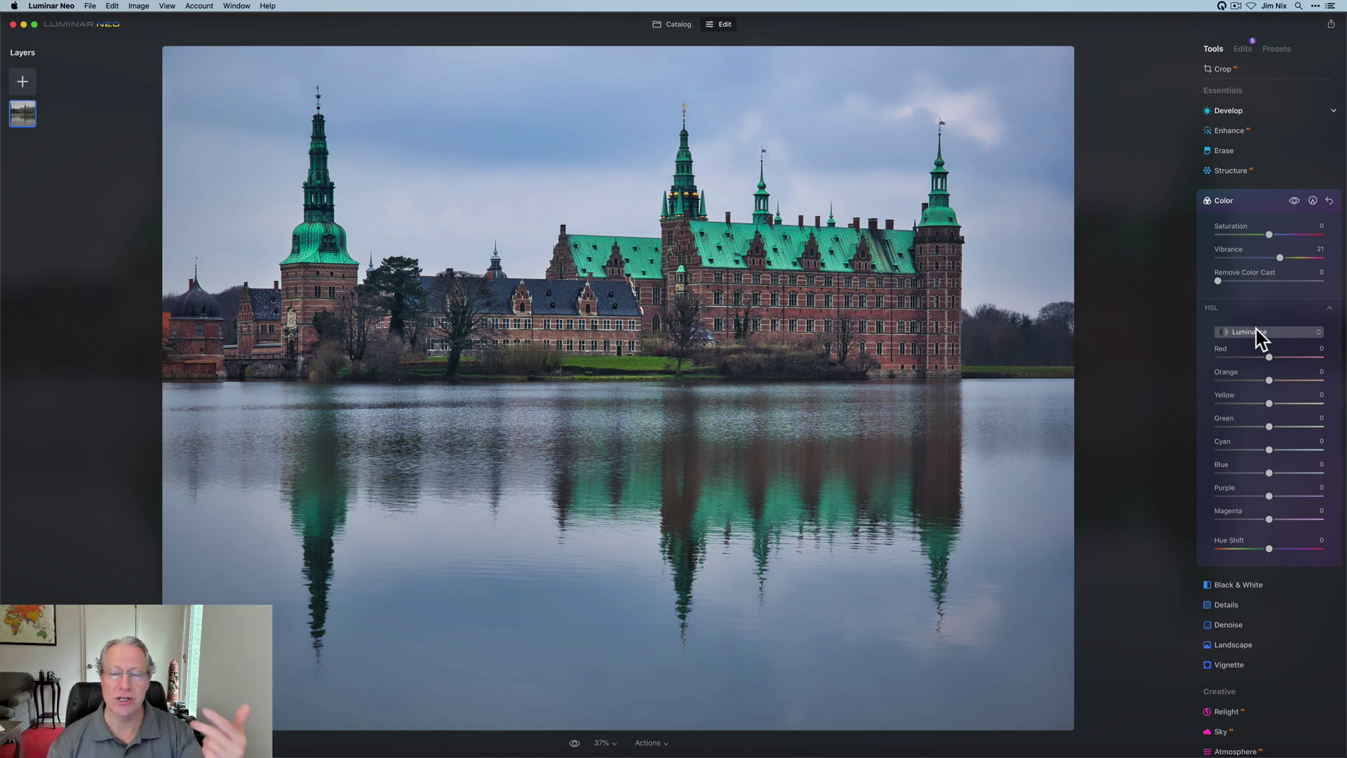
In HSL Saturation, lower Blue to -16 and raise Cyan to 13.
left_click(1236, 374)
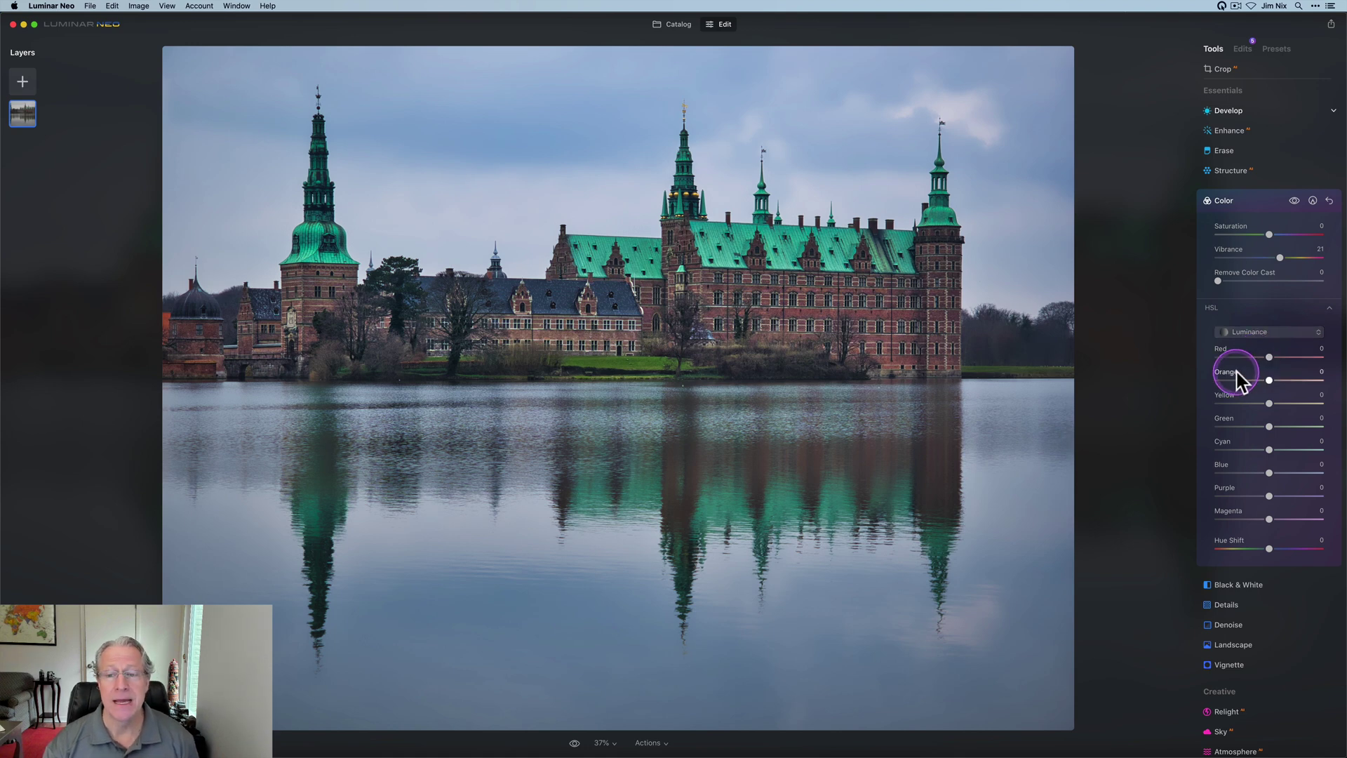
left_click(1260, 333)
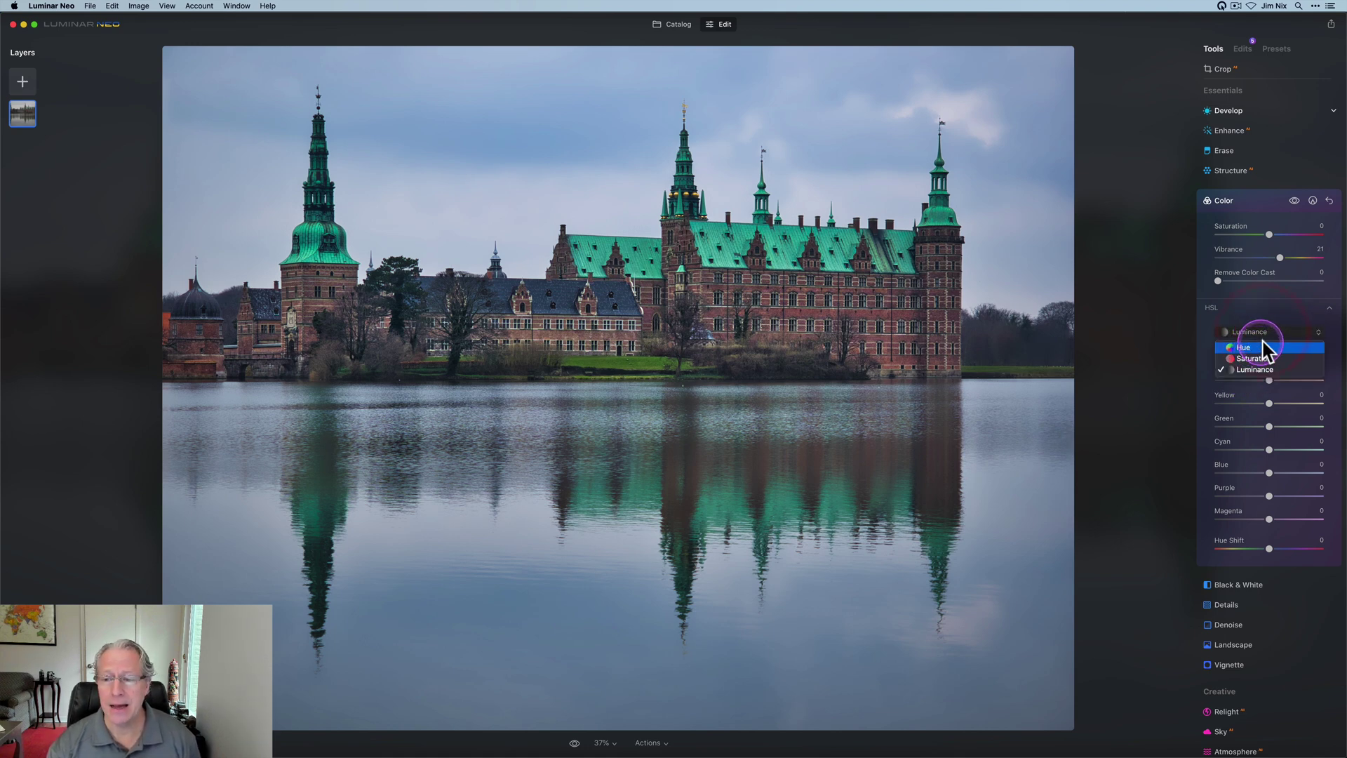
left_click(1251, 358)
left_click(1266, 450)
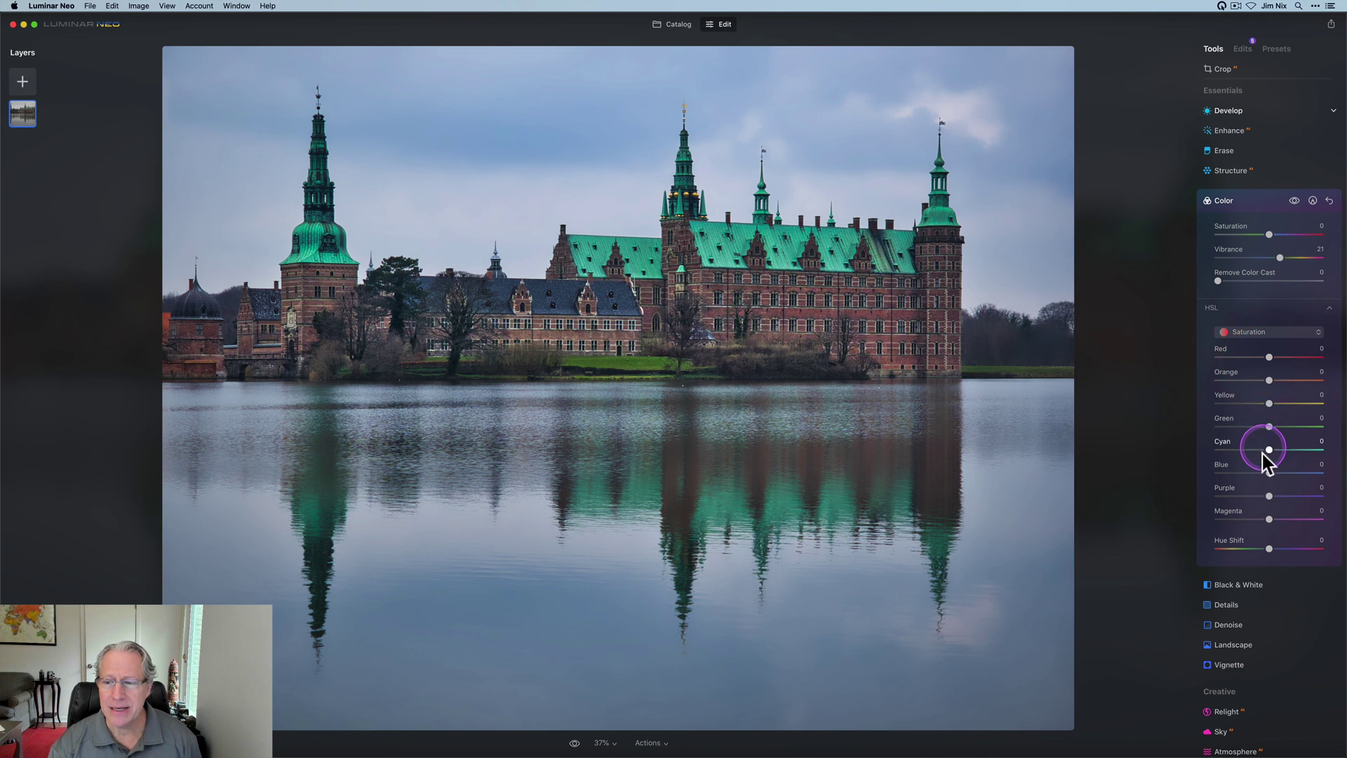
left_click_drag(1267, 472, 1258, 475)
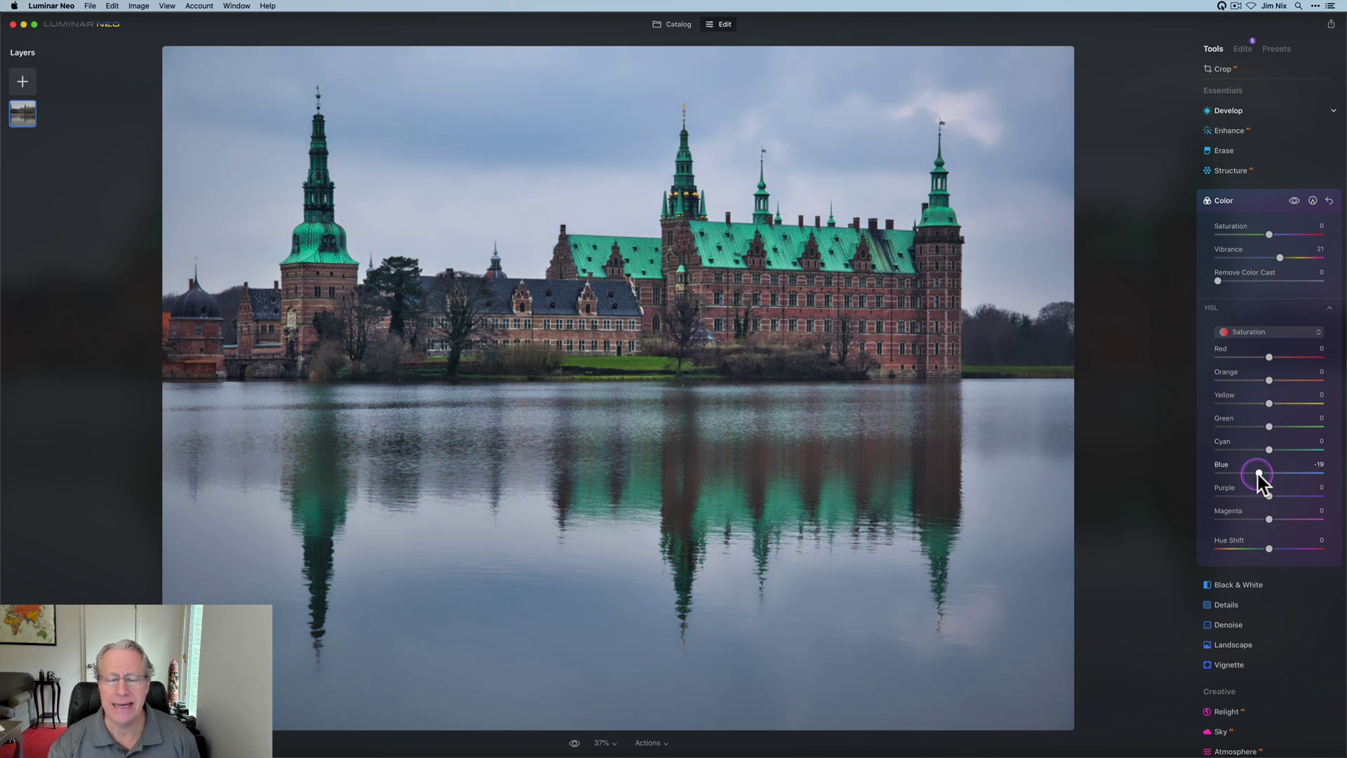
left_click(1259, 474)
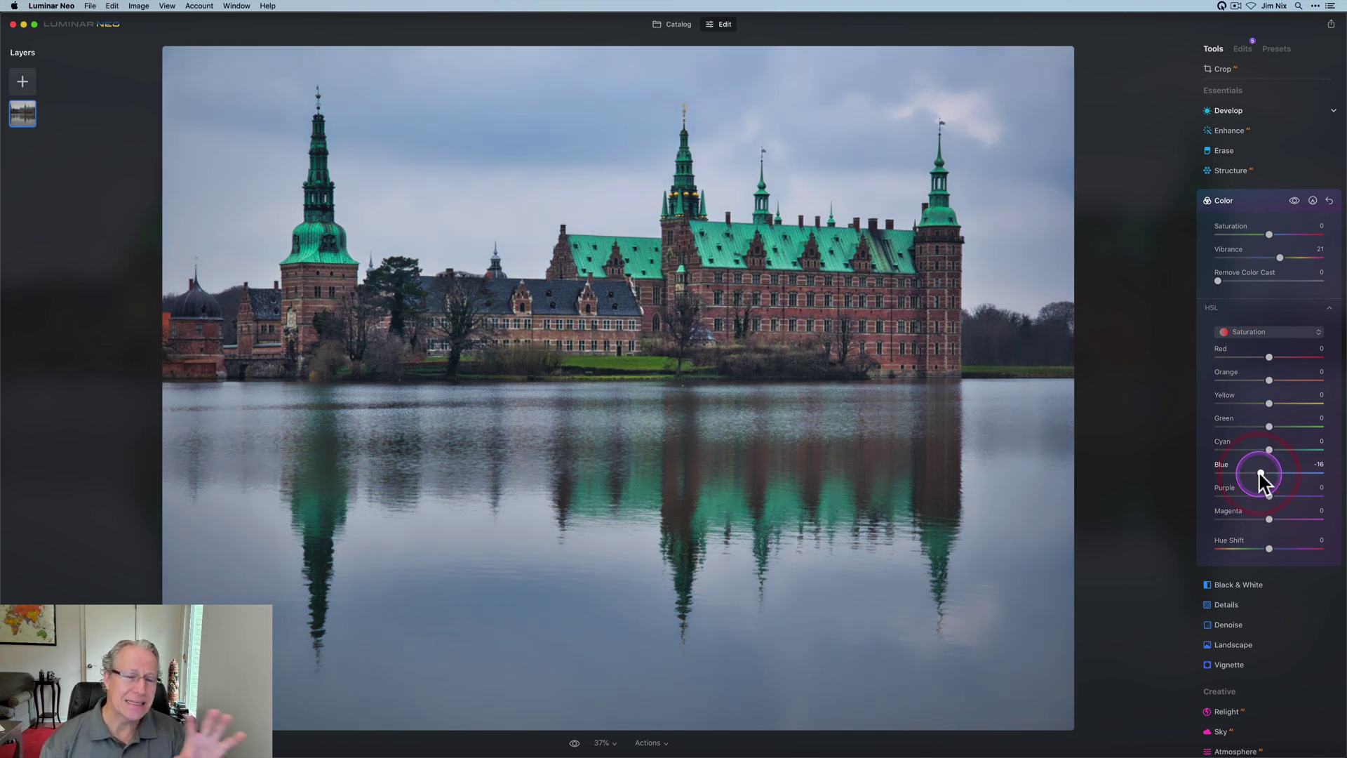
mouse_move(1269, 450)
left_mouse_down()
mouse_move(1297, 453)
mouse_move(1253, 457)
mouse_move(1299, 449)
mouse_move(1273, 449)
left_mouse_up()
left_click(1267, 335)
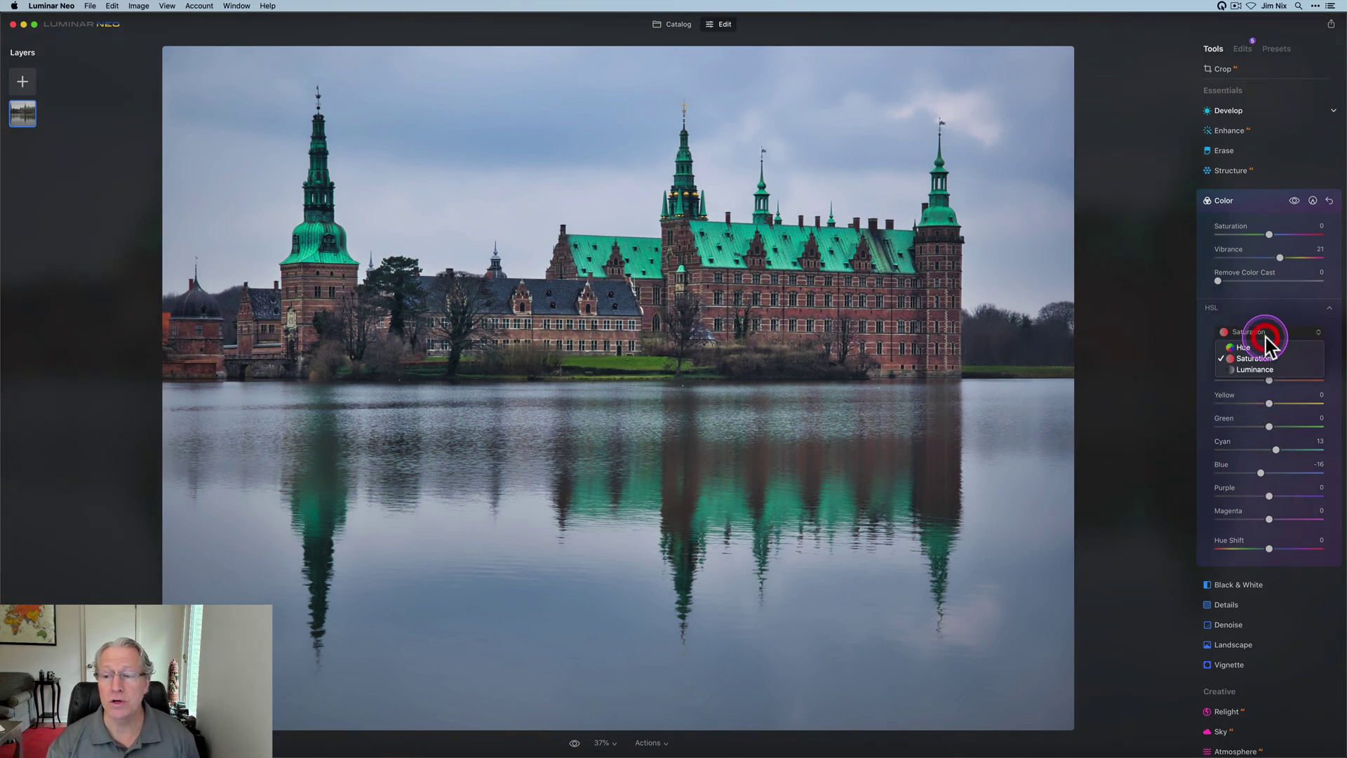
Set HSL Luminance Cyan to 31 and Blue to -21, then toggle Color to compare.
left_click(1256, 369)
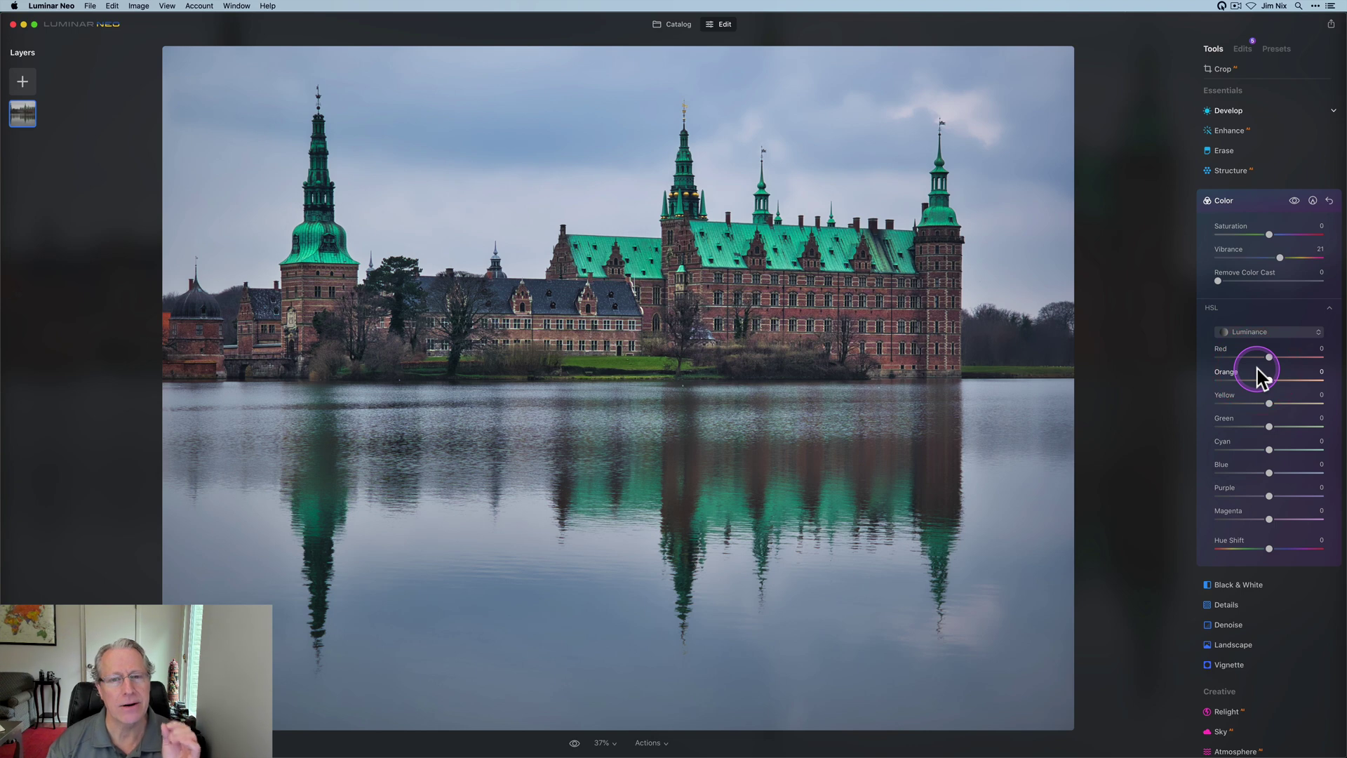
left_click(1256, 419)
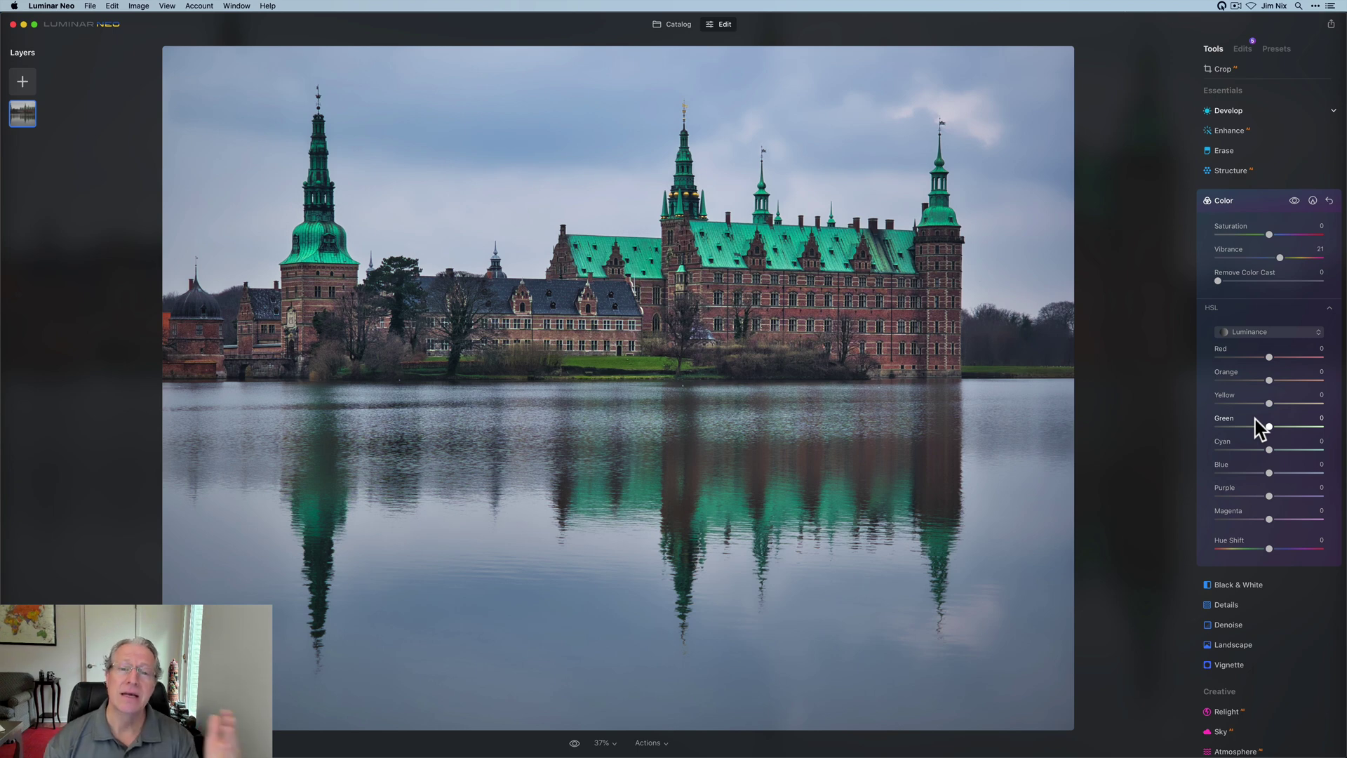
left_click(1259, 425)
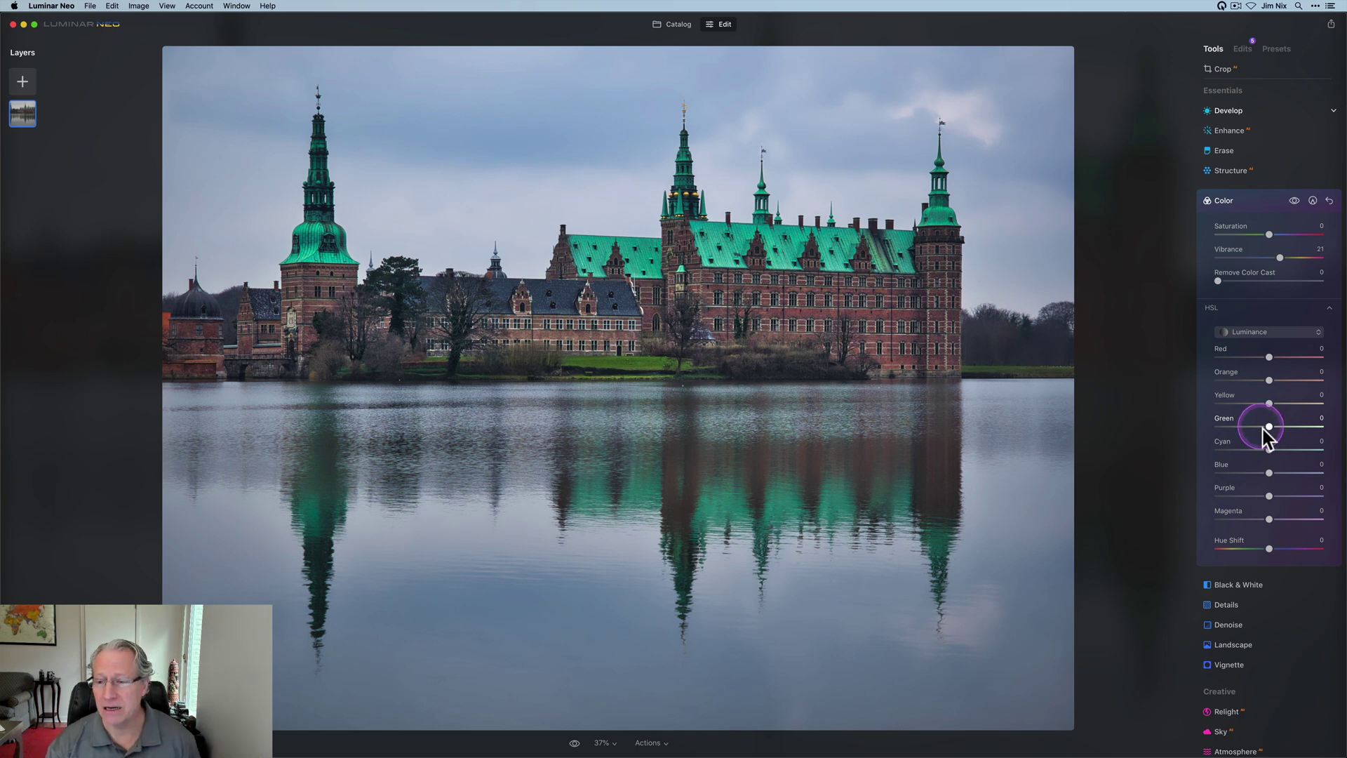
left_click(1272, 449)
mouse_move(1275, 450)
left_mouse_down()
mouse_move(1293, 456)
mouse_move(1230, 443)
mouse_move(1299, 445)
mouse_move(1239, 445)
mouse_move(1281, 439)
left_mouse_up()
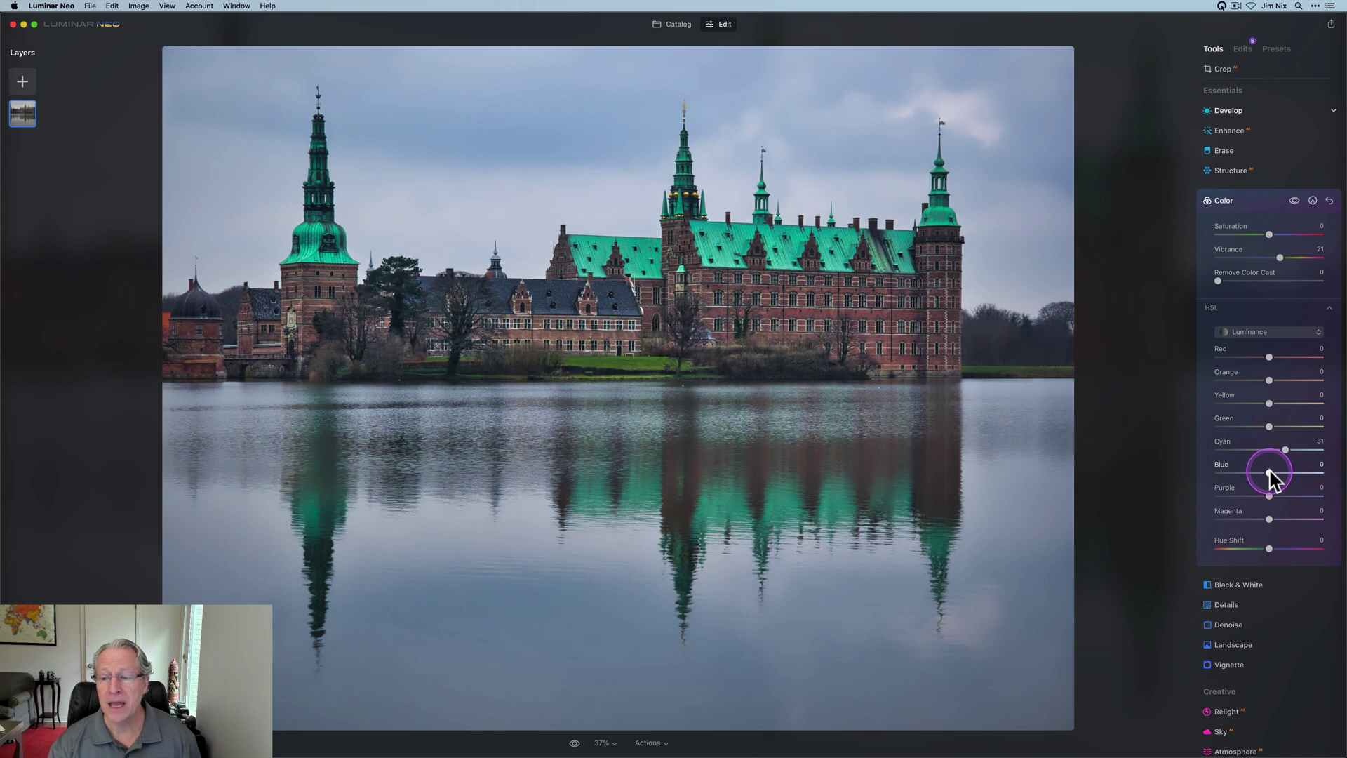
mouse_move(1278, 471)
left_mouse_down()
mouse_move(1308, 469)
mouse_move(1257, 478)
left_mouse_up()
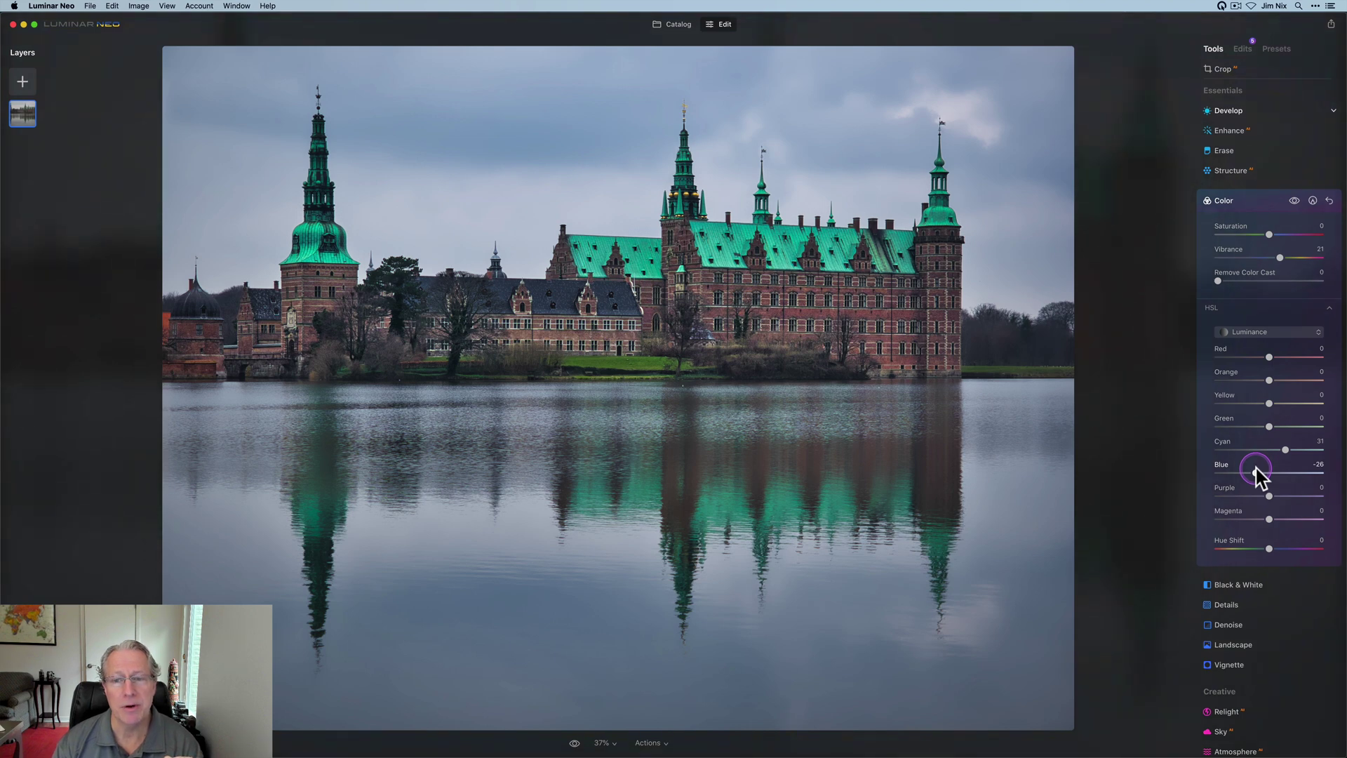
left_click_drag(1256, 476, 1259, 473)
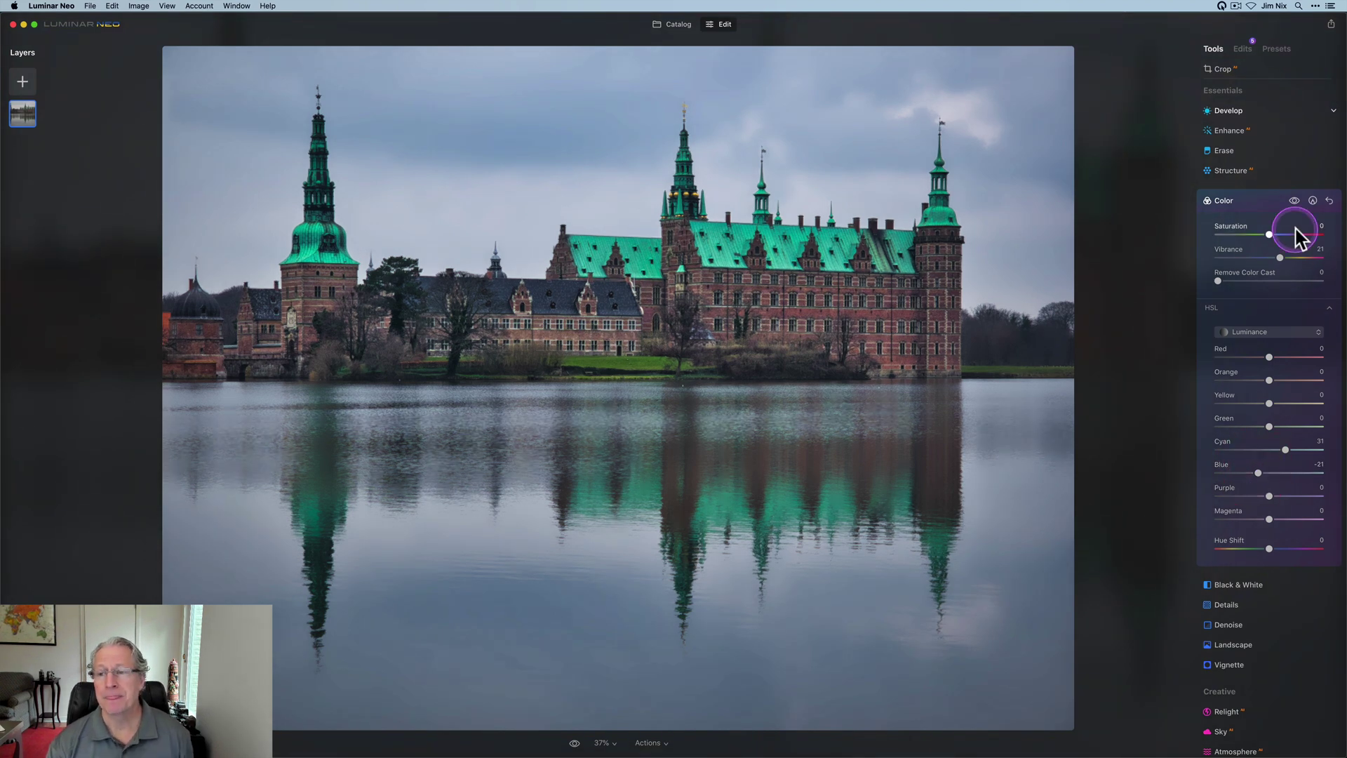
left_click(1294, 202)
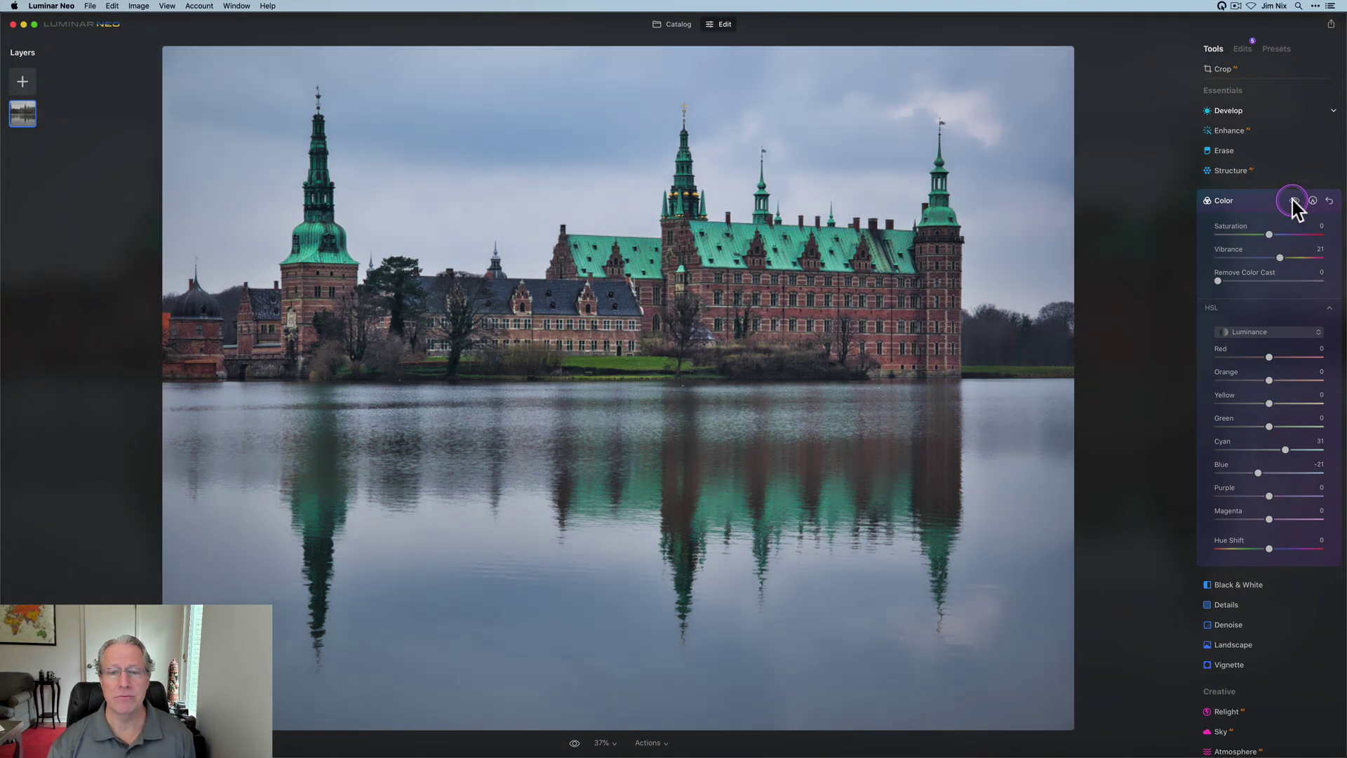
left_click(1294, 202)
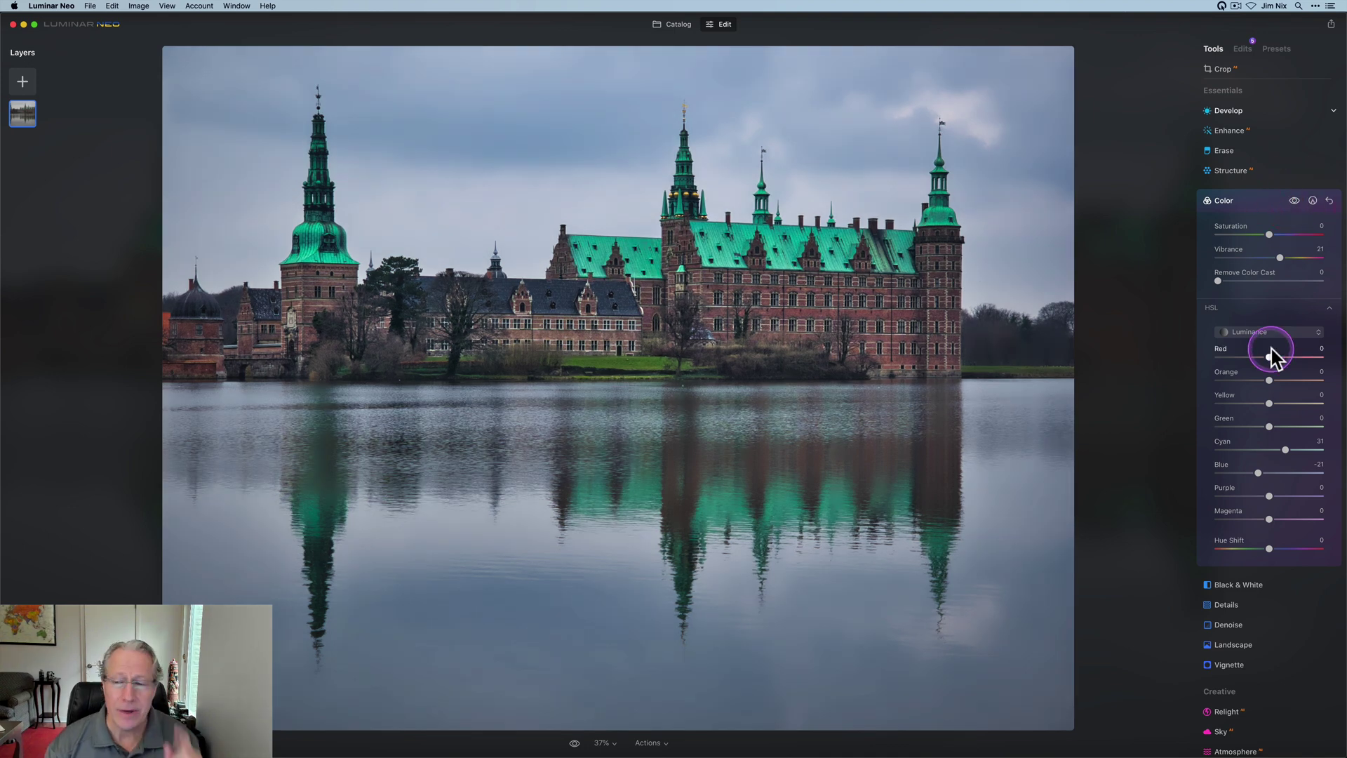
Boost the Orange saturation in HSL Saturation mode.
left_click(1253, 335)
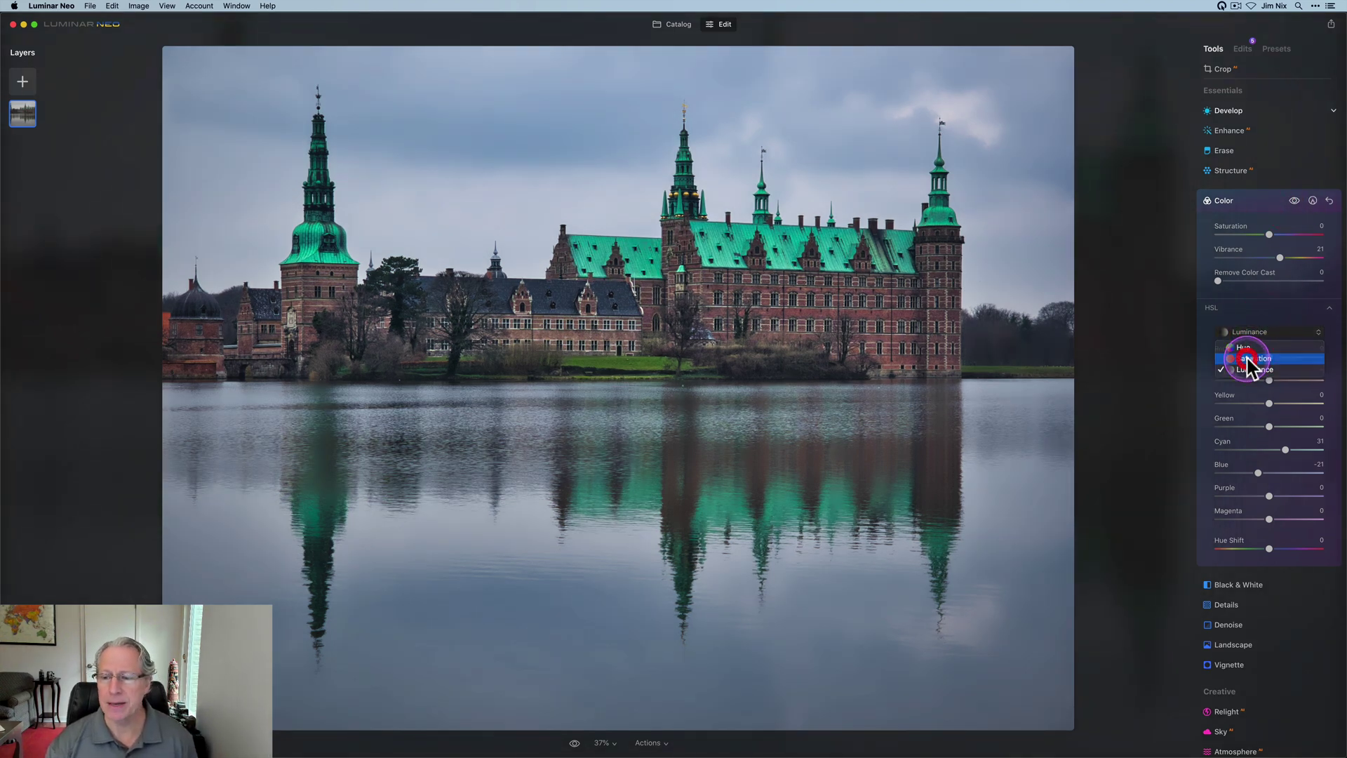
left_click(1248, 360)
mouse_move(1269, 380)
left_mouse_down()
mouse_move(1285, 380)
mouse_move(1272, 359)
mouse_move(1307, 357)
mouse_move(1275, 358)
left_mouse_up()
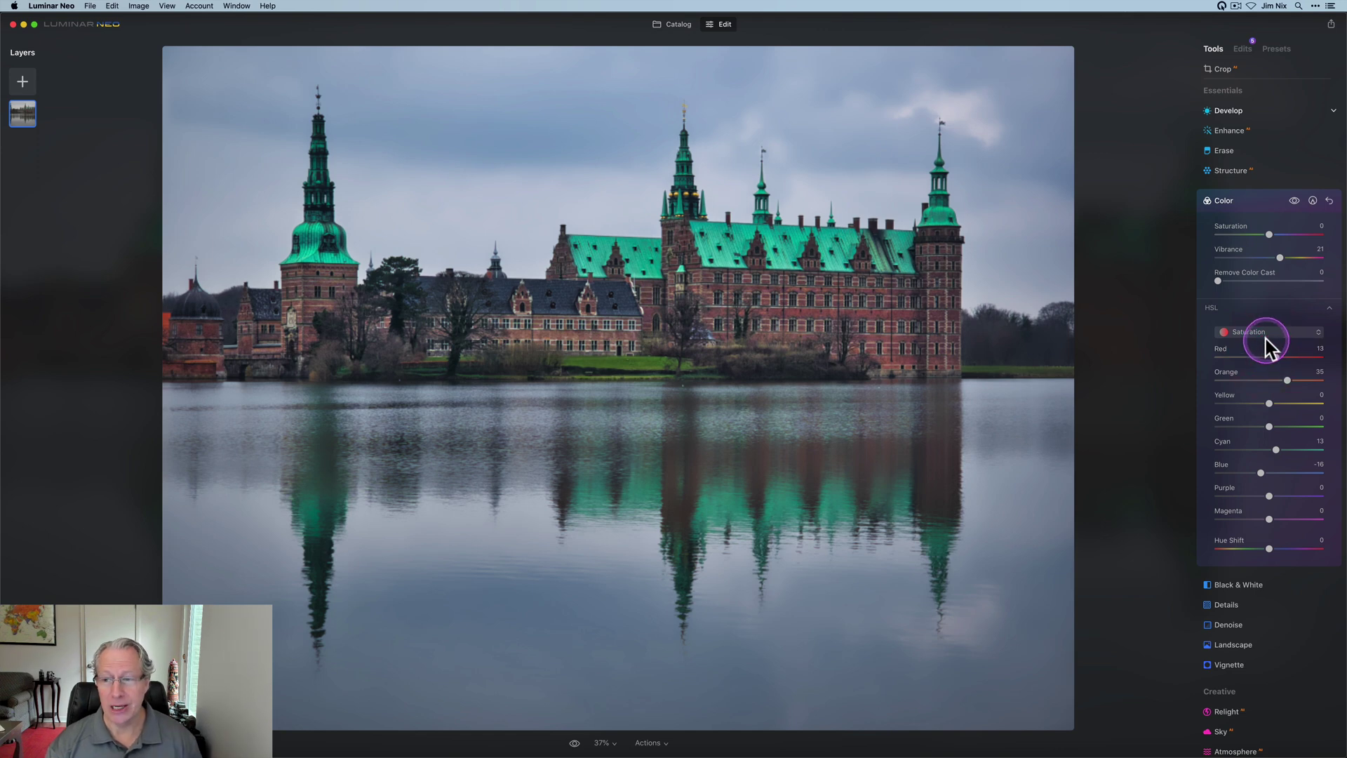
In HSL Hue, shift Orange to -39, briefly trying a Red hue shift.
left_click(1263, 332)
left_click(1256, 348)
left_click(1268, 380)
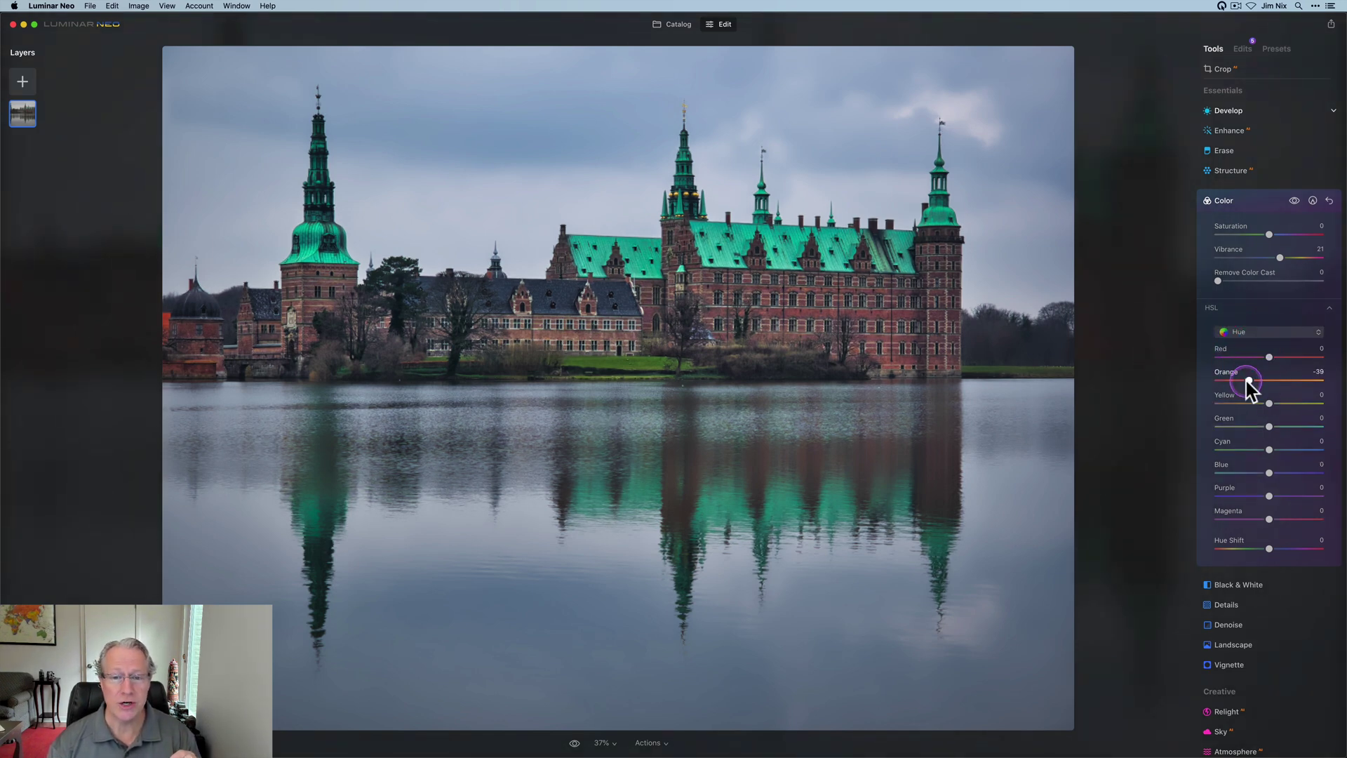
left_click(1269, 357)
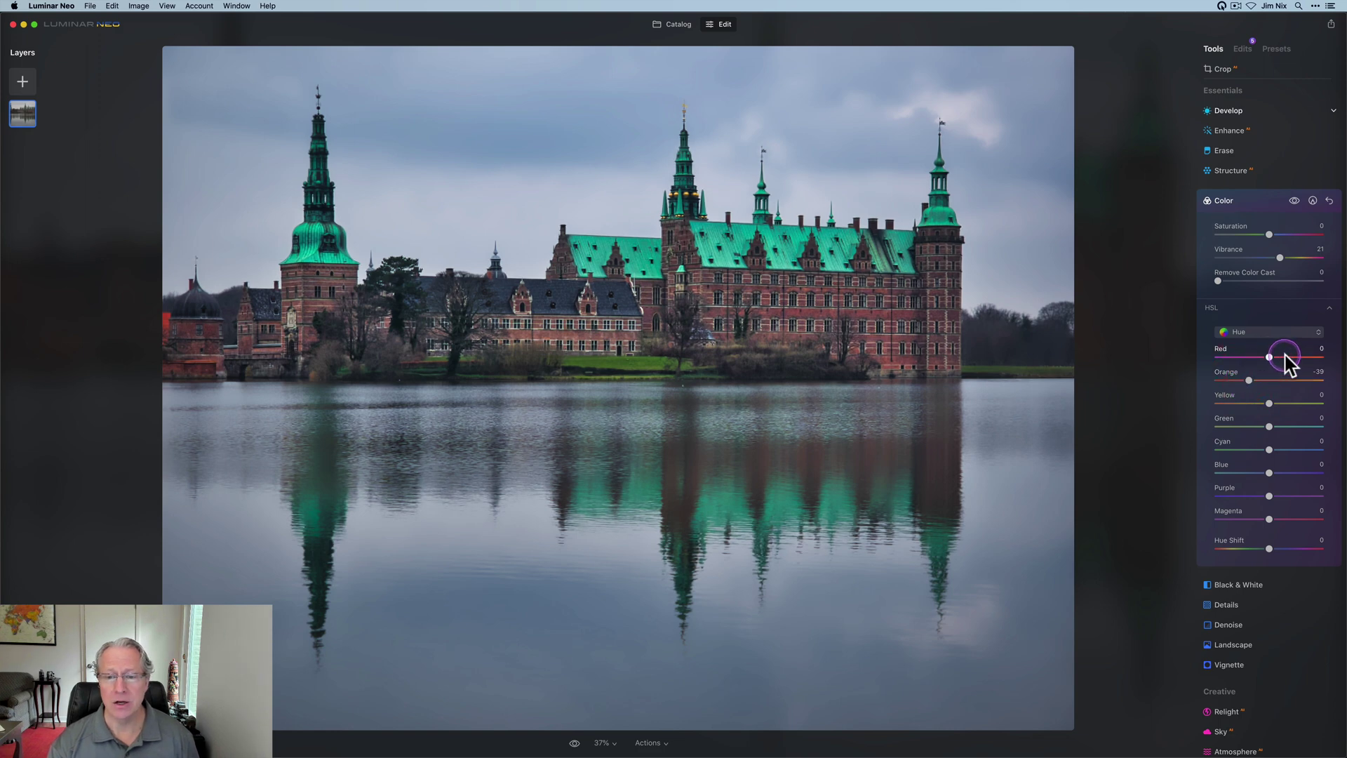
left_click_drag(1288, 356, 1253, 358)
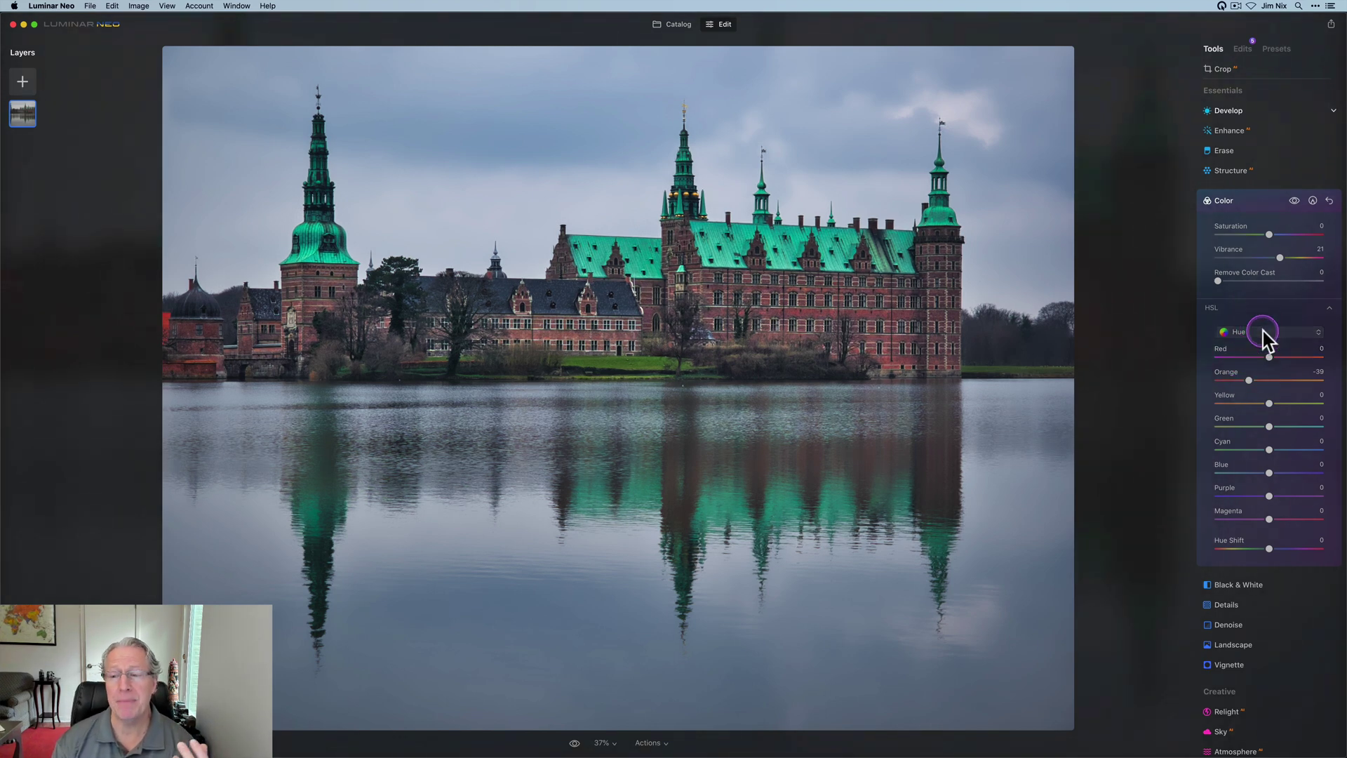
Switch the HSL sliders to Luminance and brighten Orange to 24.
left_click(1263, 331)
left_click(1256, 370)
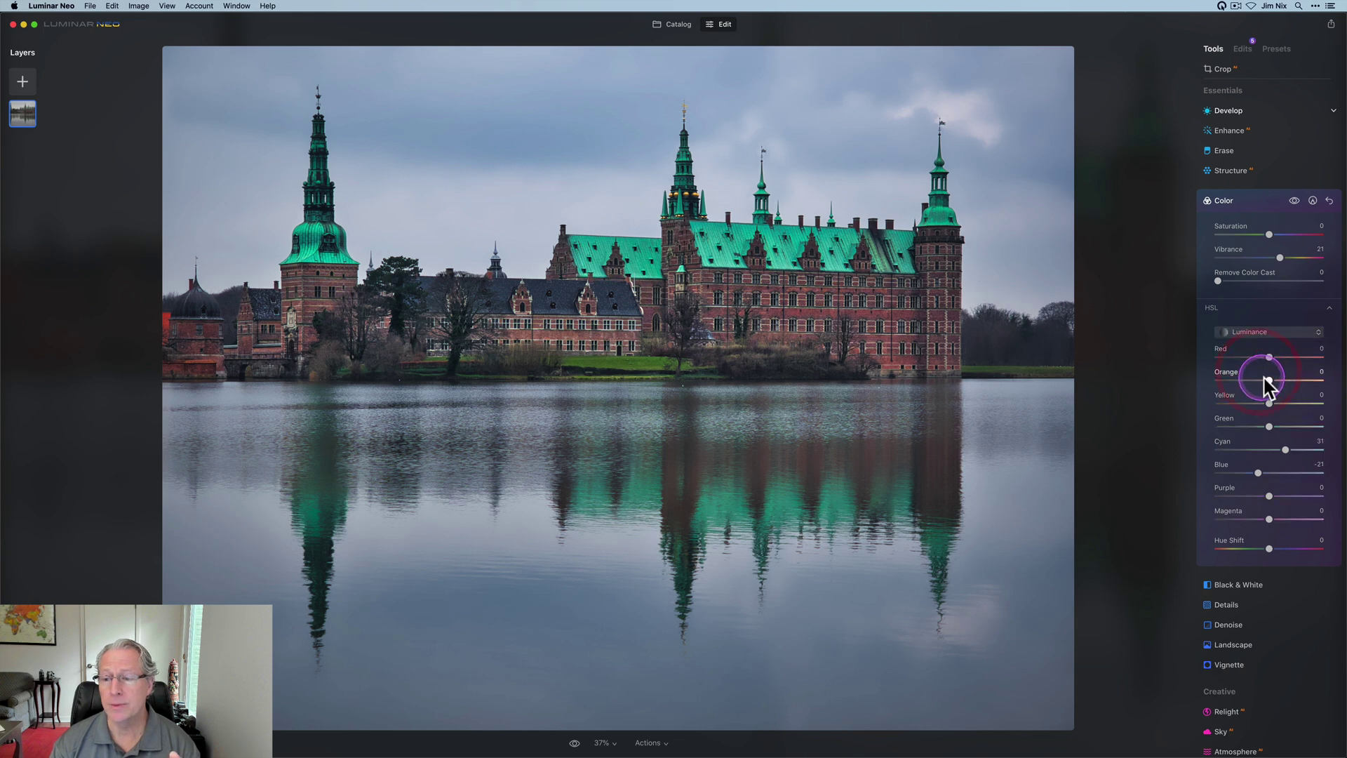
mouse_move(1267, 381)
left_mouse_down()
mouse_move(1299, 380)
mouse_move(1235, 381)
mouse_move(1282, 380)
left_mouse_up()
Toggle the Color adjustments off and back on to preview their effect.
left_click(1294, 202)
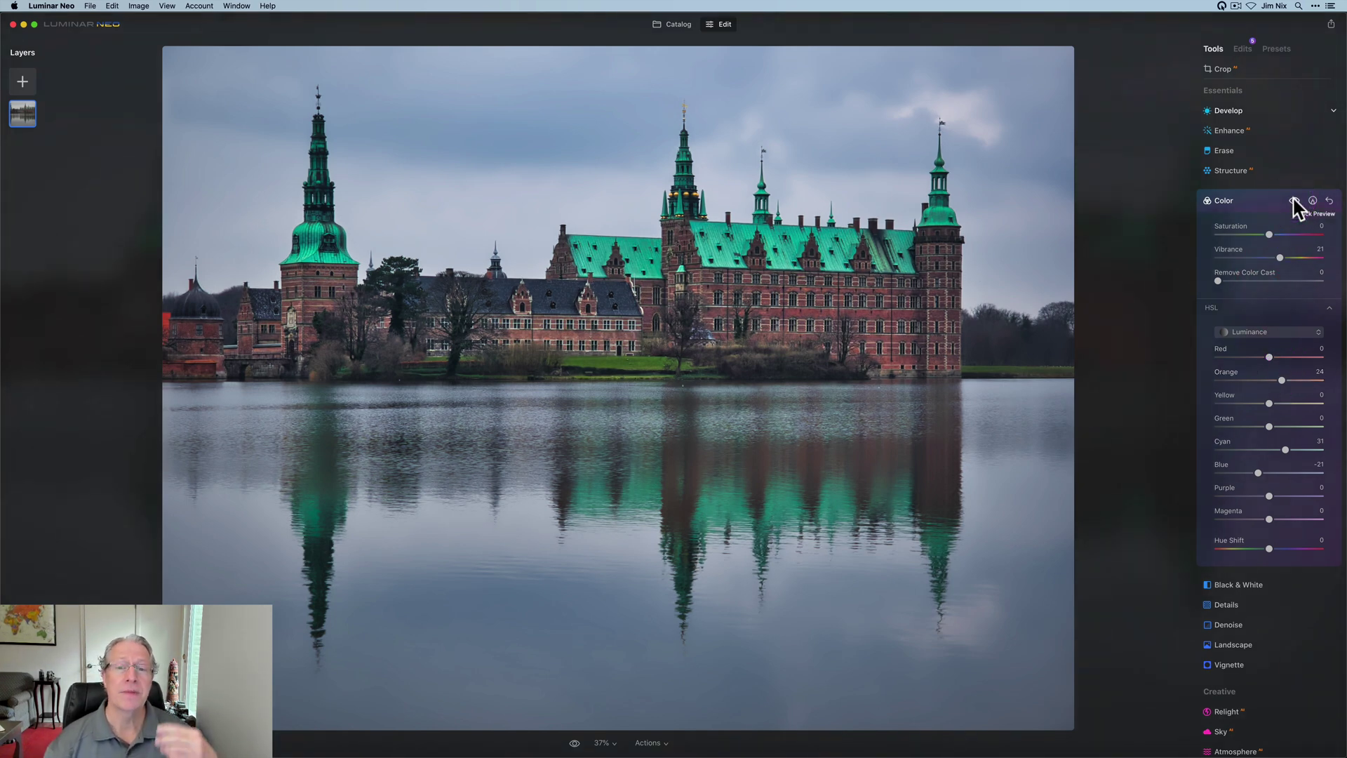
left_click(1294, 201)
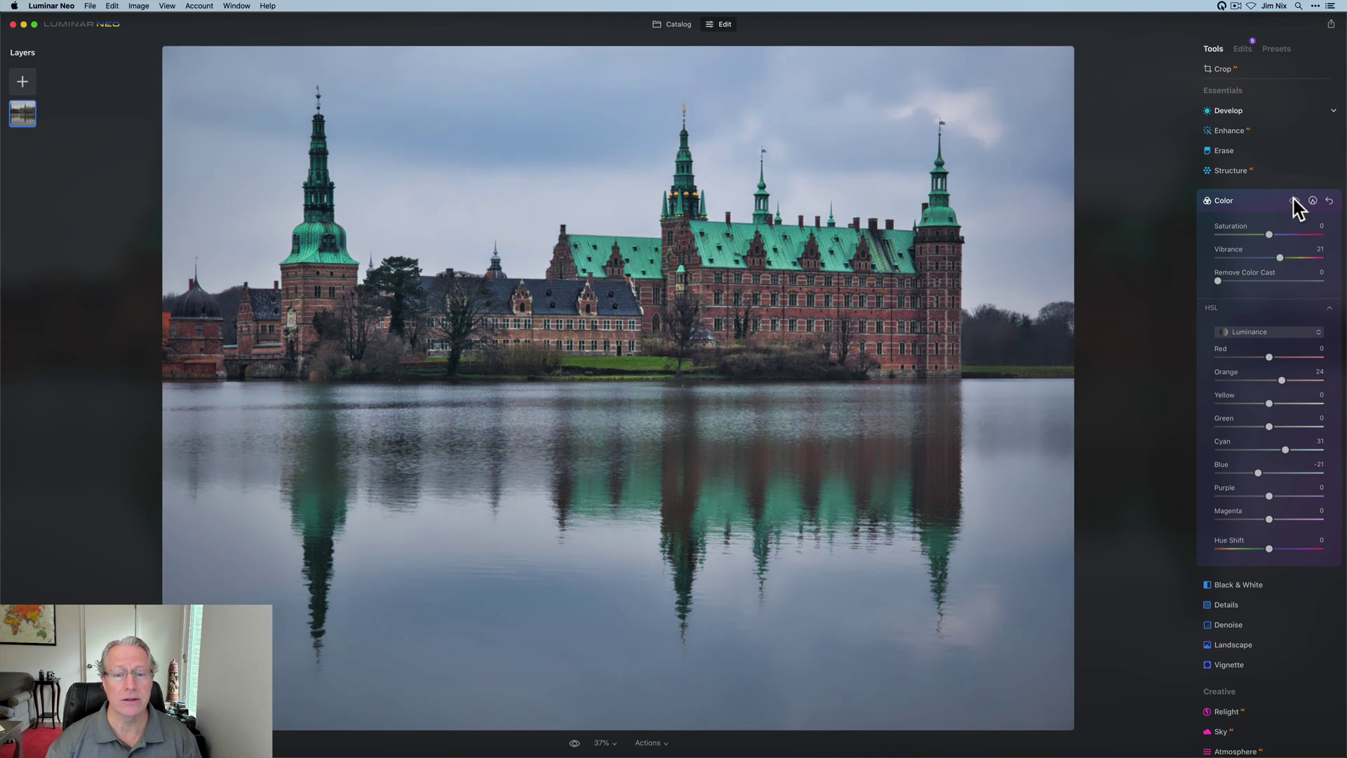
left_click(1295, 202)
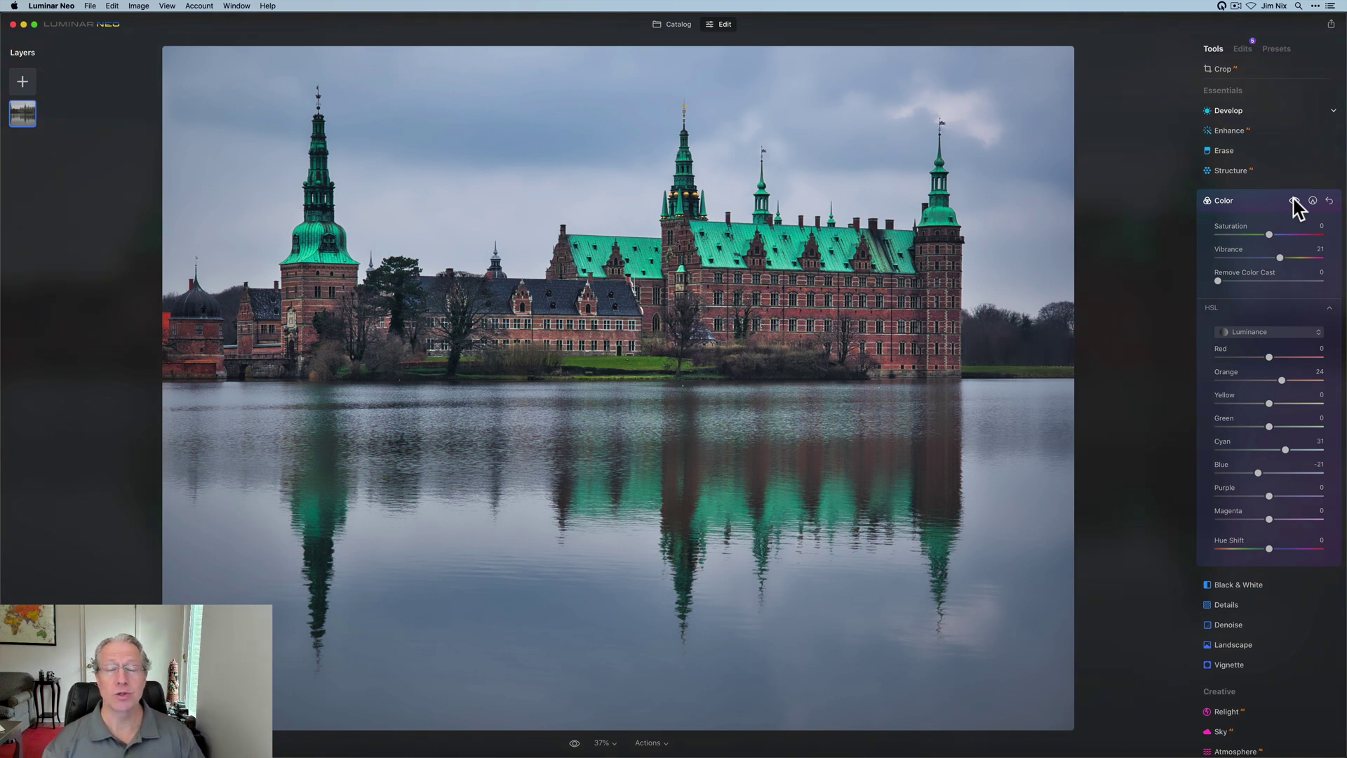
Collapse the Color tool and, in Supercontrast, set Highlights contrast 32 and Shadows contrast 42.
left_click(1295, 203)
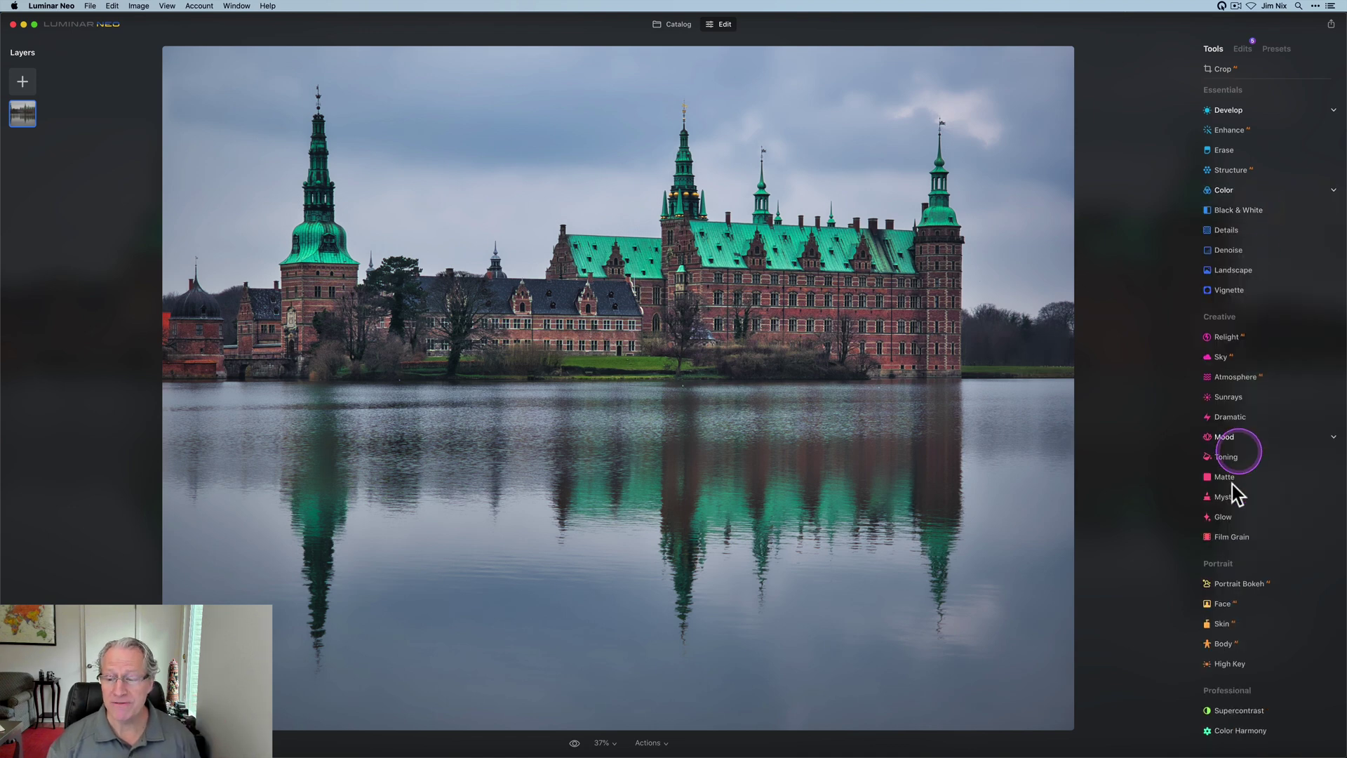
left_click(1233, 710)
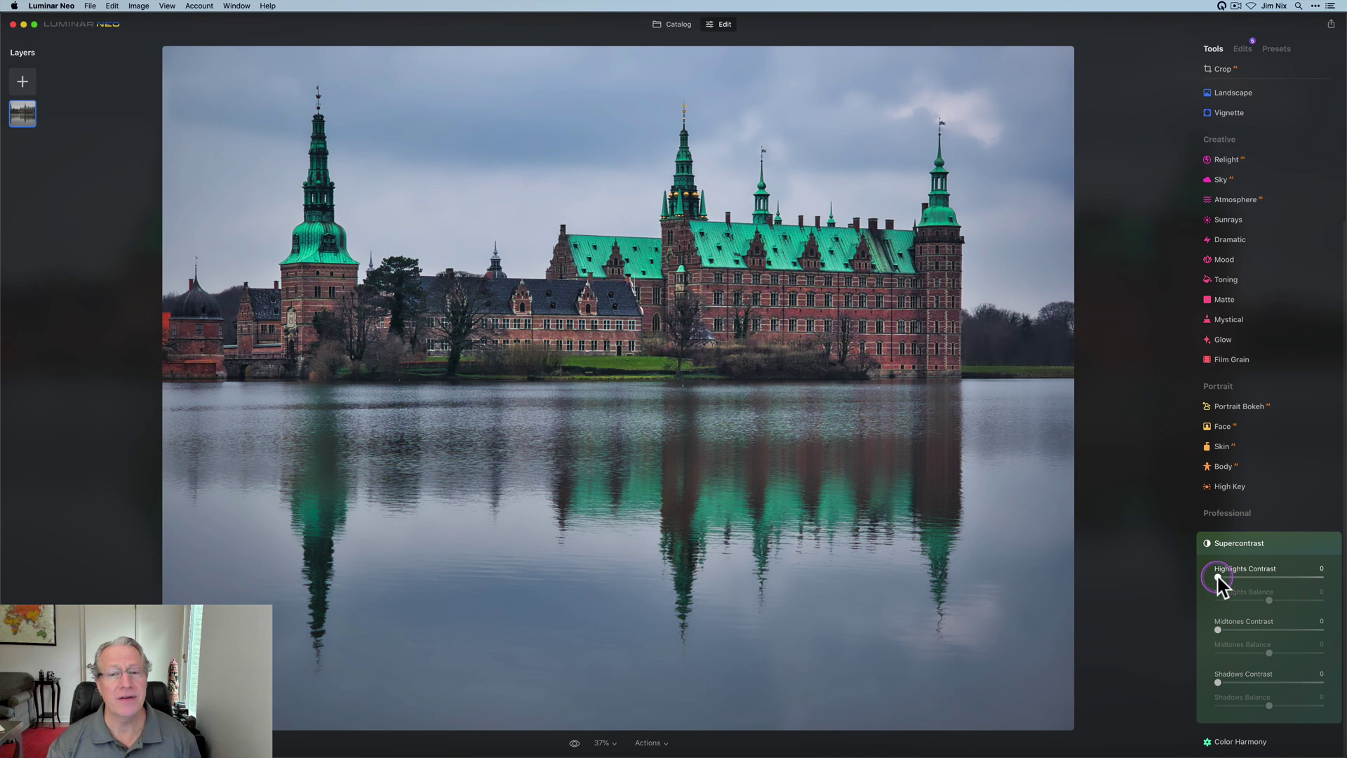
left_click_drag(1218, 579, 1251, 579)
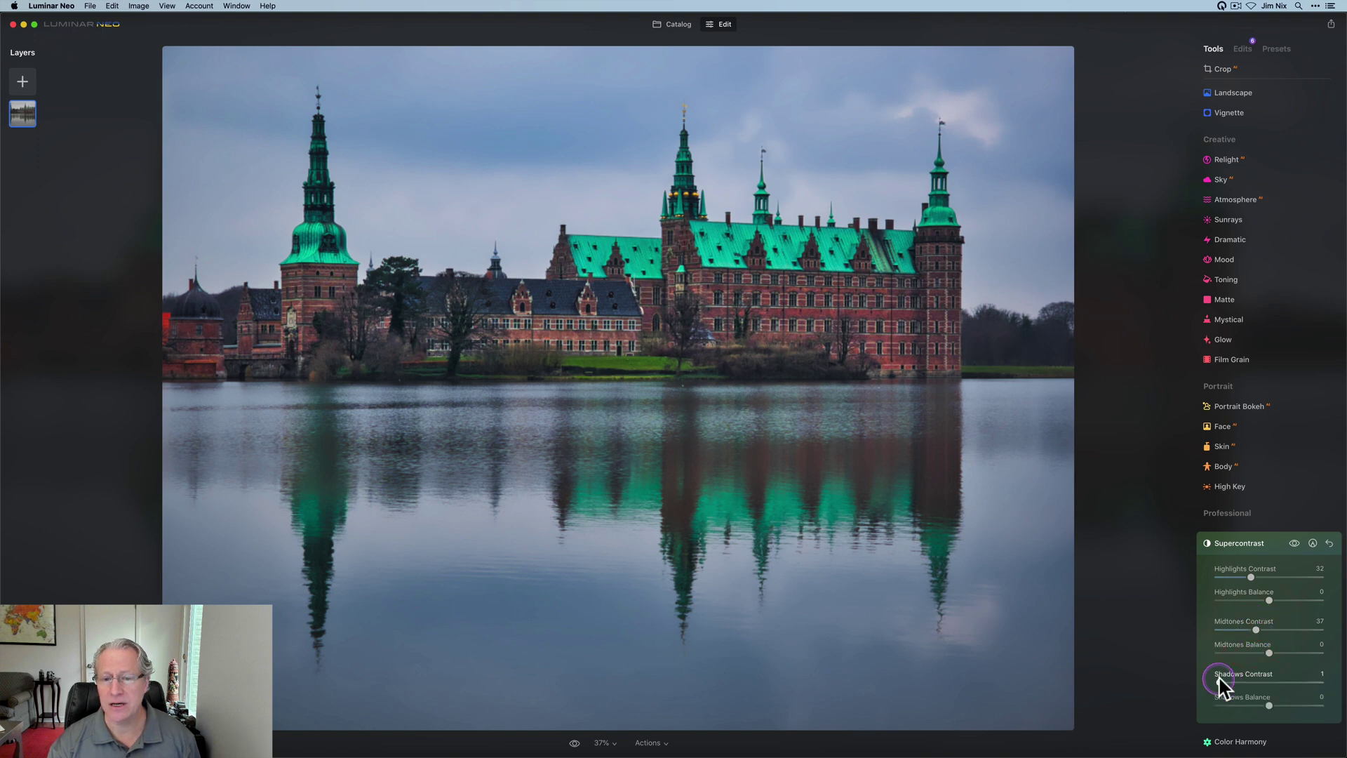
left_click_drag(1218, 682, 1262, 682)
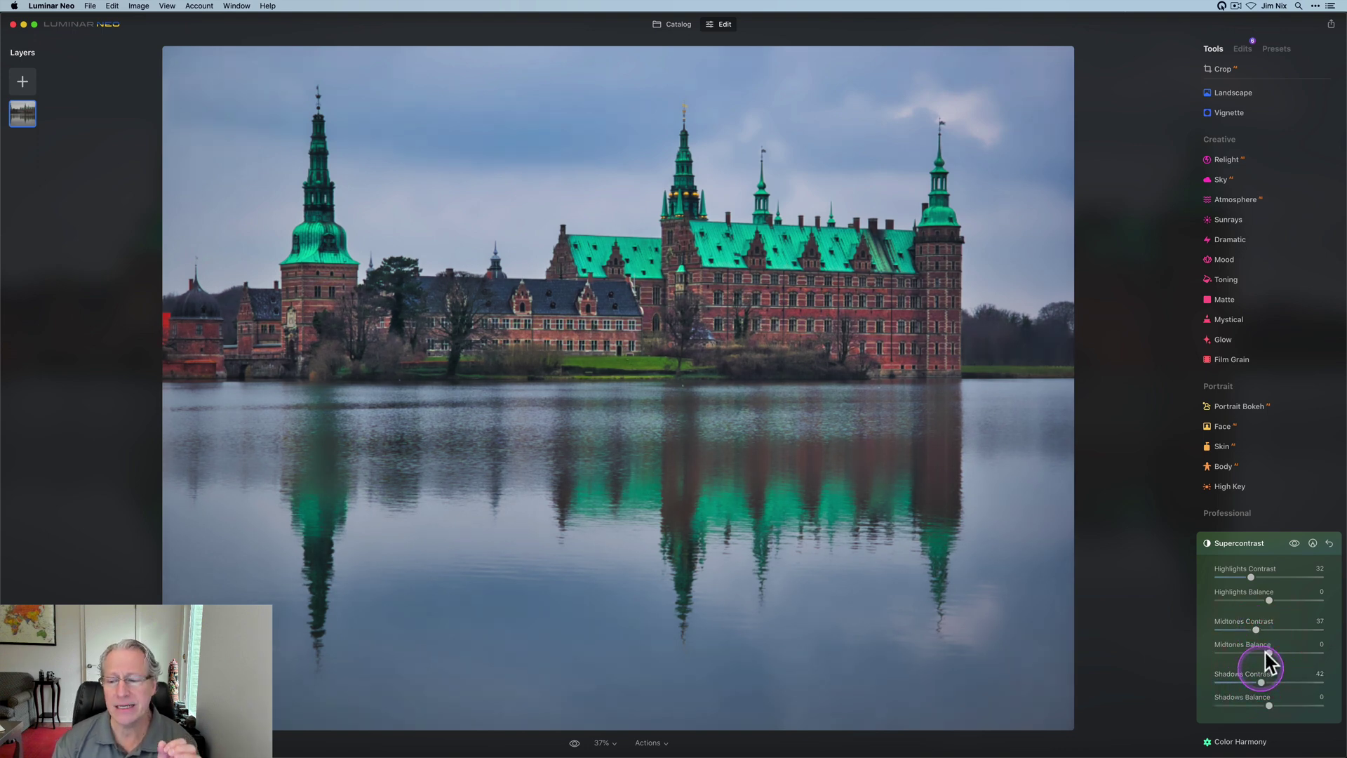
Set highlights balance to -34 and shadows balance to 20, then toggle Supercontrast off to compare.
left_click_drag(1271, 607, 1261, 649)
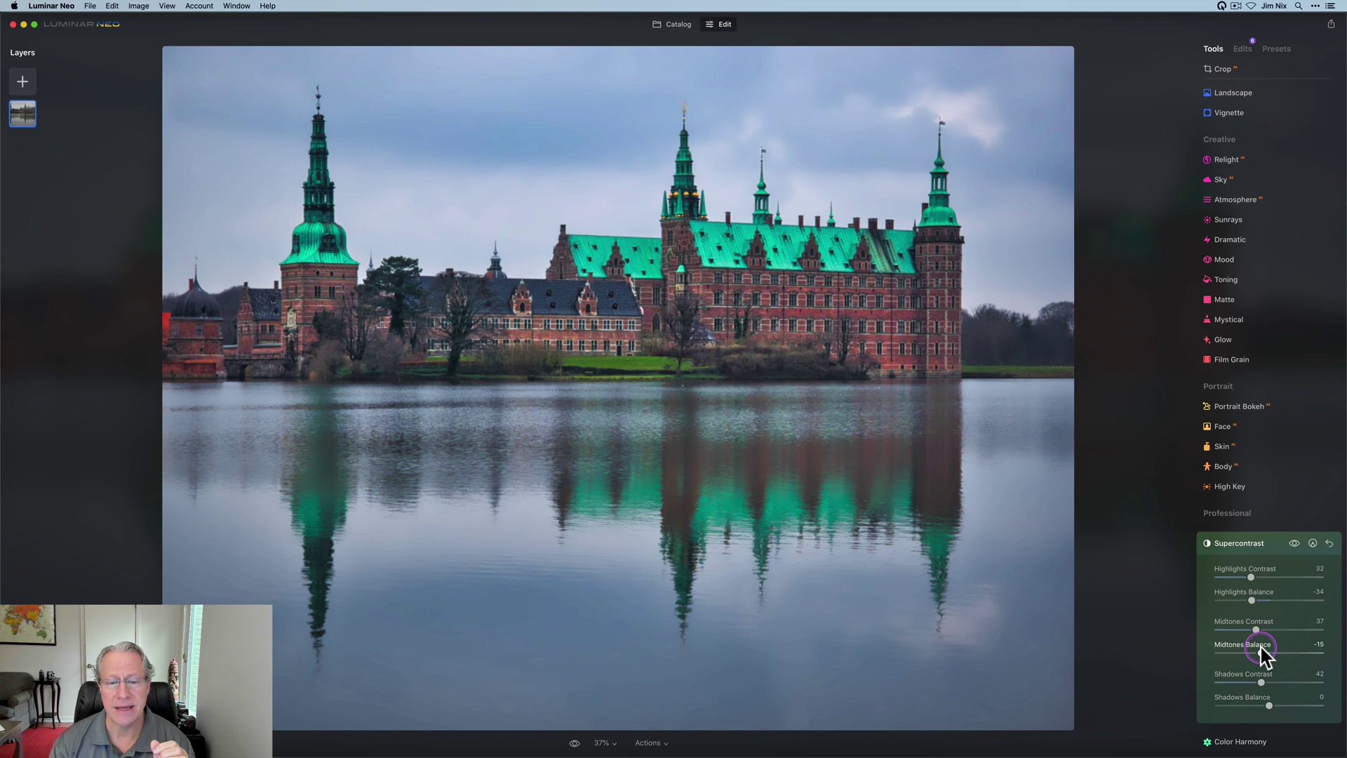
mouse_move(1269, 705)
left_mouse_down()
mouse_move(1286, 706)
mouse_move(1258, 701)
mouse_move(1278, 702)
left_mouse_up()
left_click(1295, 544)
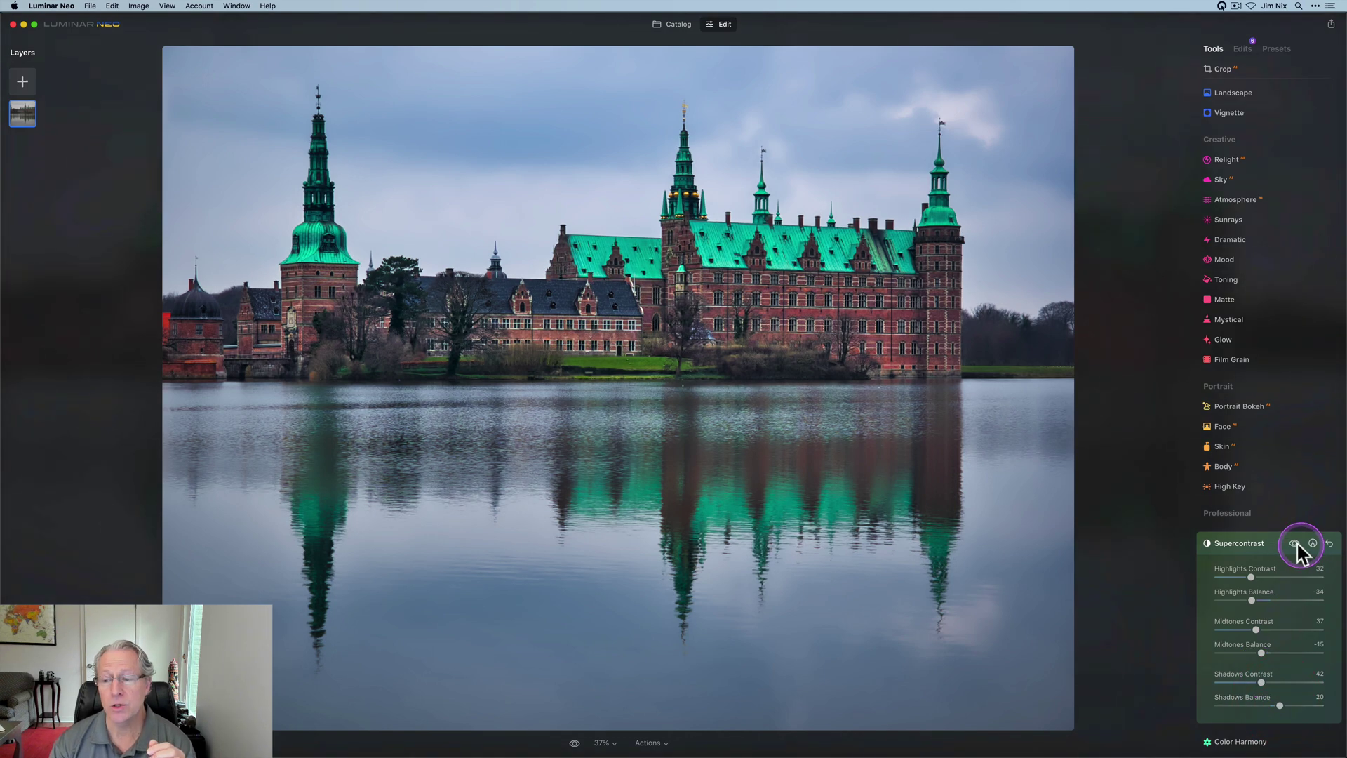
Compare Supercontrast on and off, then ease Highlights to 29/-27 and shift shadows balance to 6.
left_click(1293, 544)
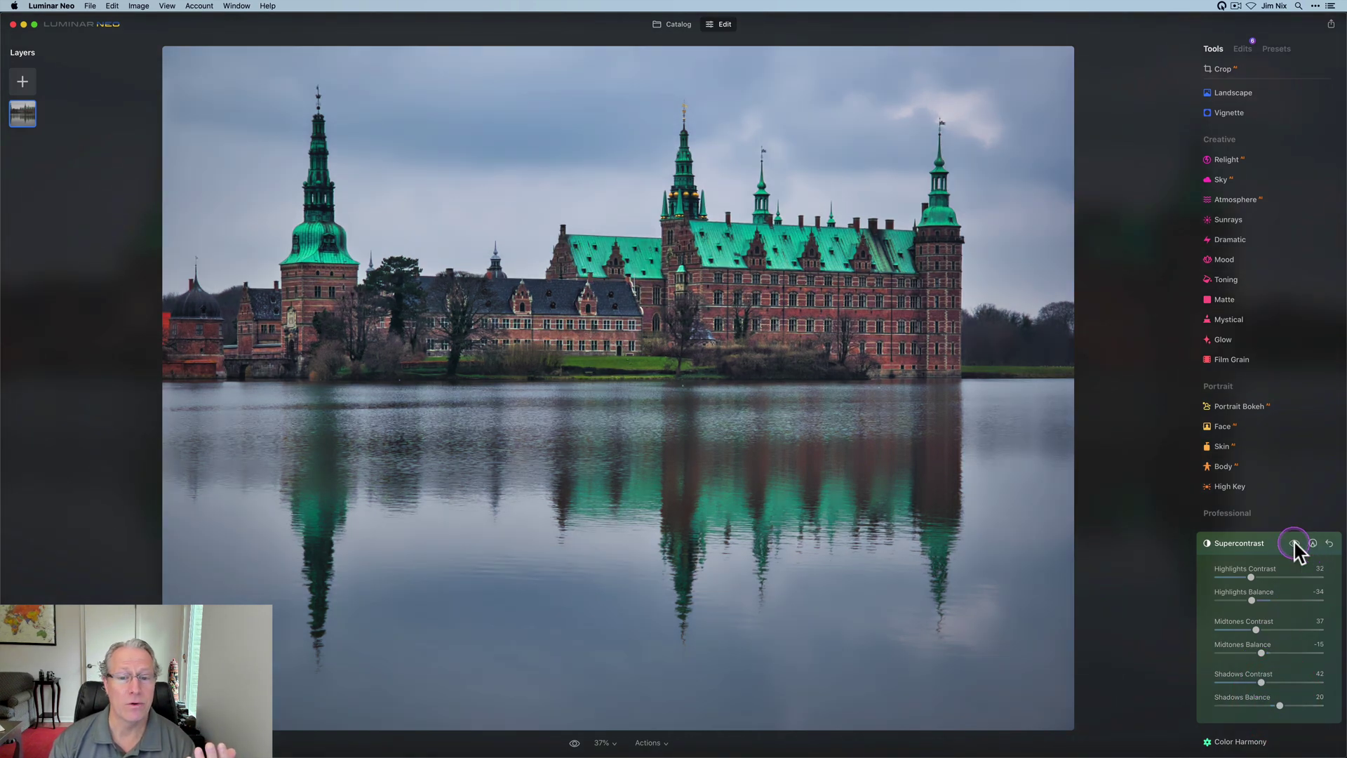
left_click(1294, 544)
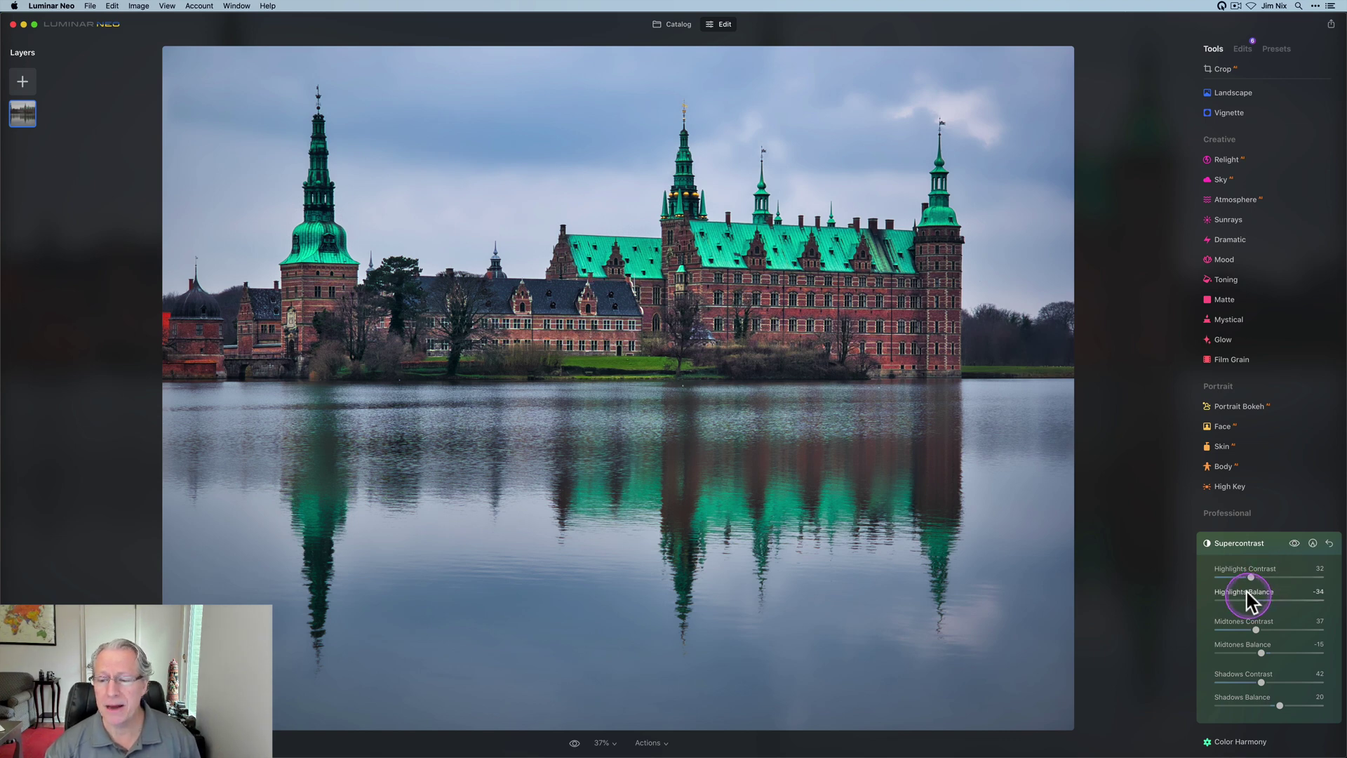
left_click_drag(1252, 577, 1256, 652)
mouse_move(1278, 698)
left_mouse_down()
mouse_move(1263, 686)
mouse_move(1284, 684)
mouse_move(1236, 683)
mouse_move(1299, 706)
mouse_move(1256, 706)
mouse_move(1281, 707)
mouse_move(1270, 698)
left_mouse_up()
Reset Shadows contrast and raise it to 33, then toggle Supercontrast to compare the effect.
double_click(1256, 689)
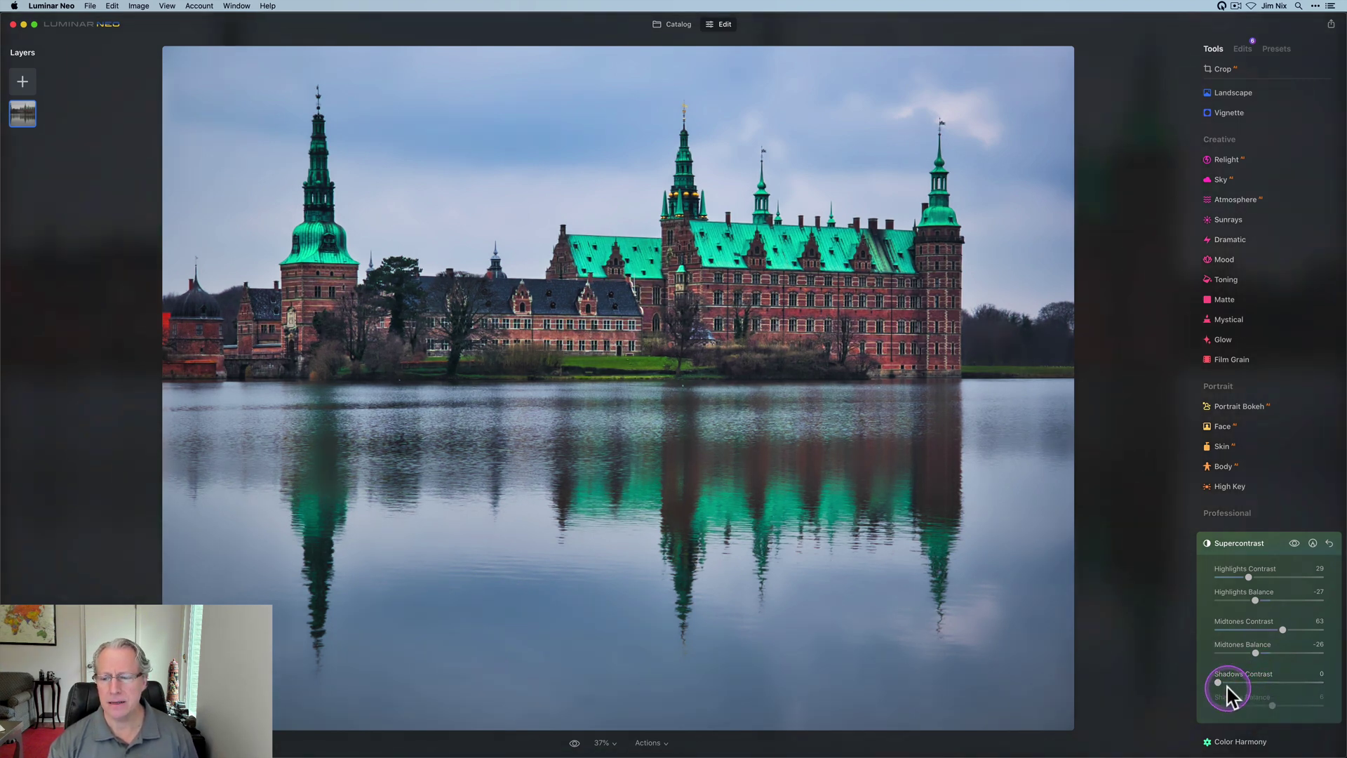
left_click_drag(1219, 682, 1256, 682)
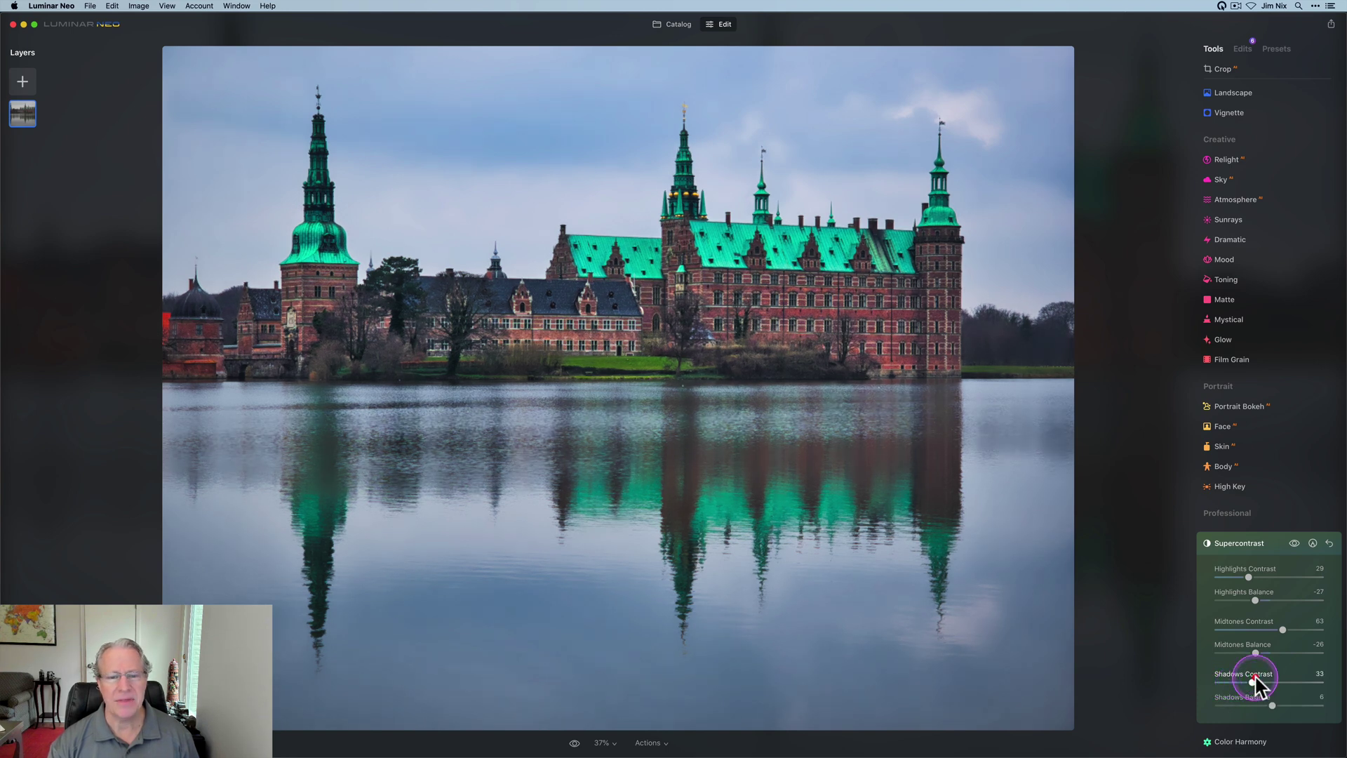
left_click(1294, 544)
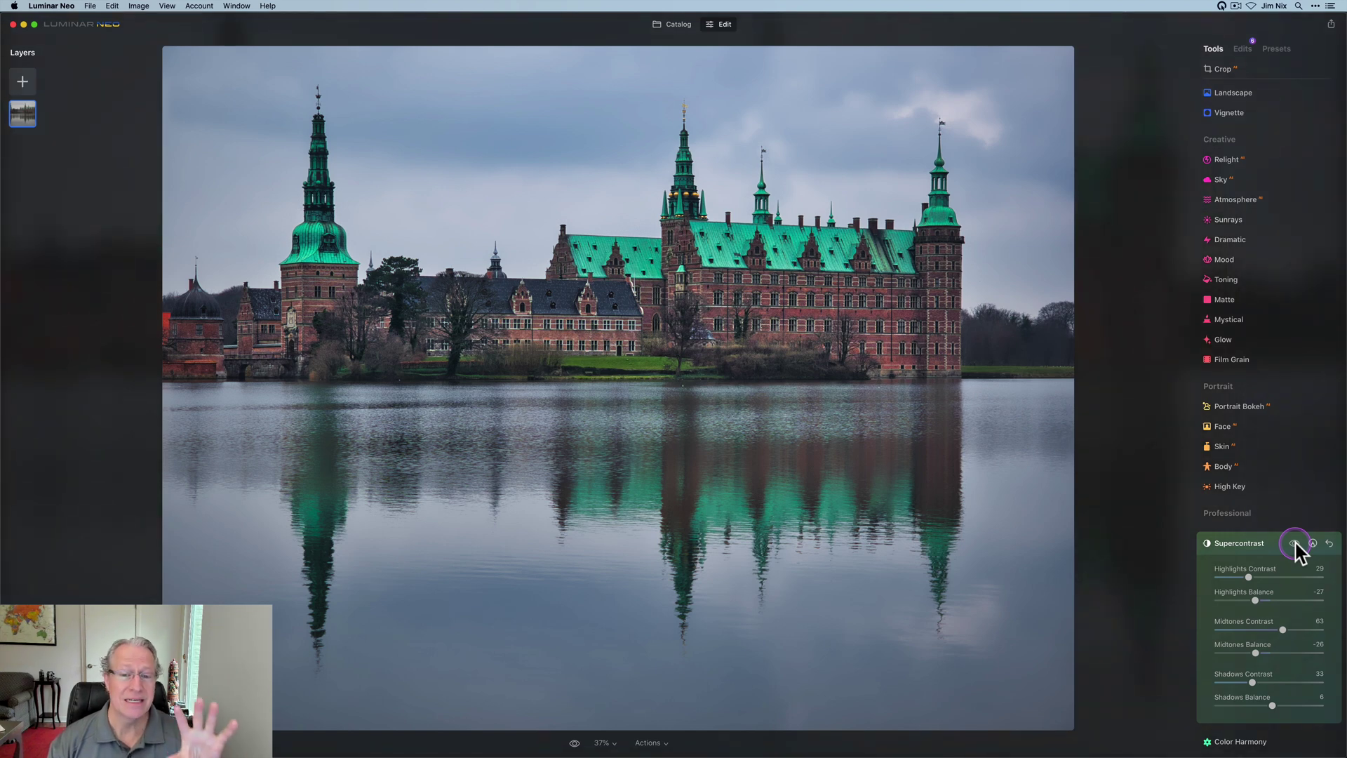
left_click(1295, 545)
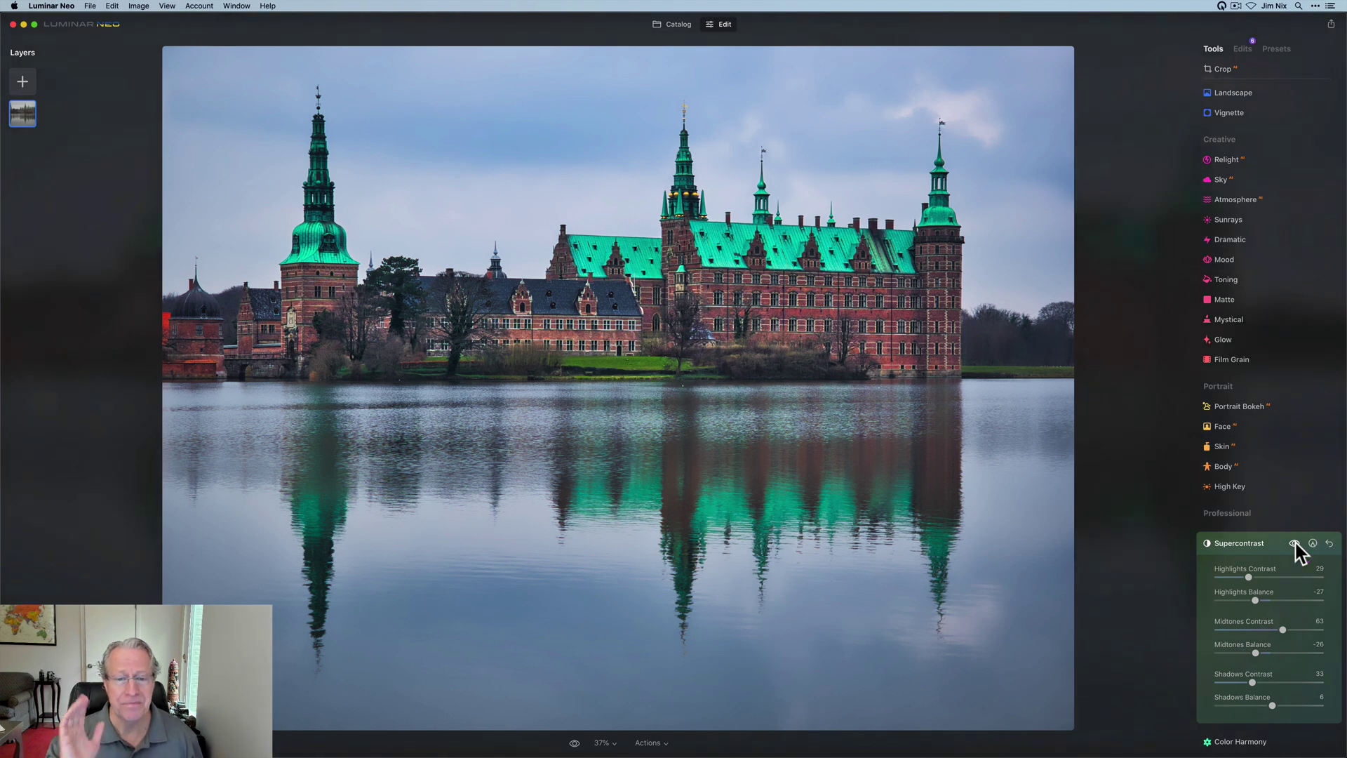
left_click(1269, 546)
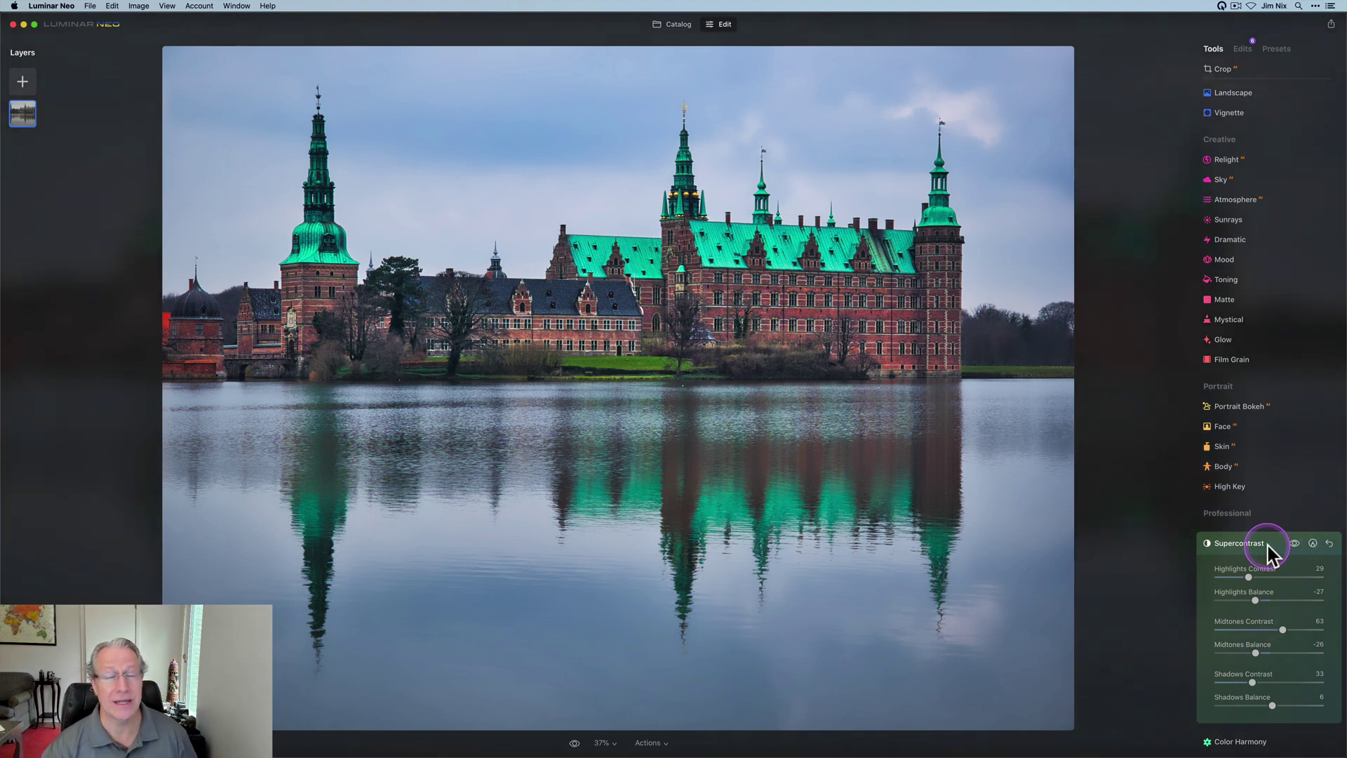
Fold away Supercontrast and compare the finished castle edit with the original photo.
left_click(1269, 545)
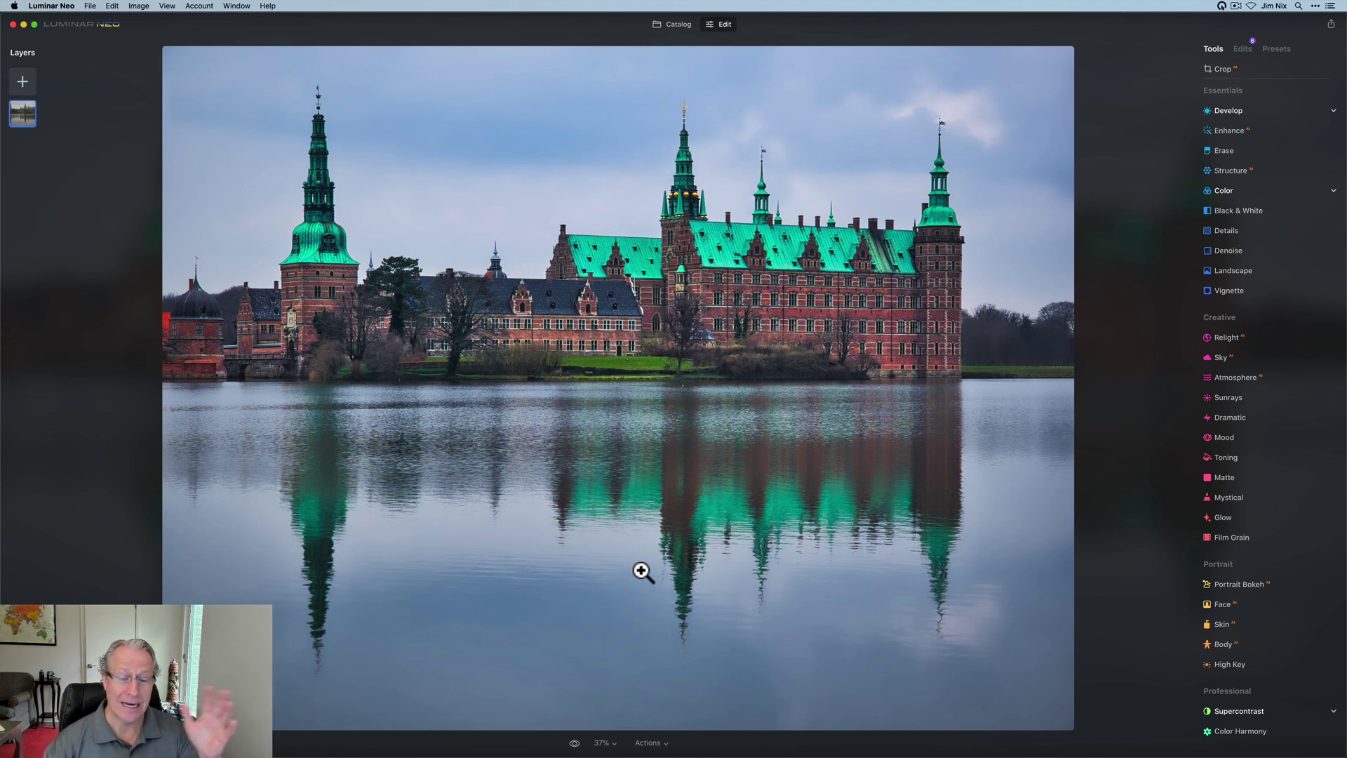
left_click(575, 744)
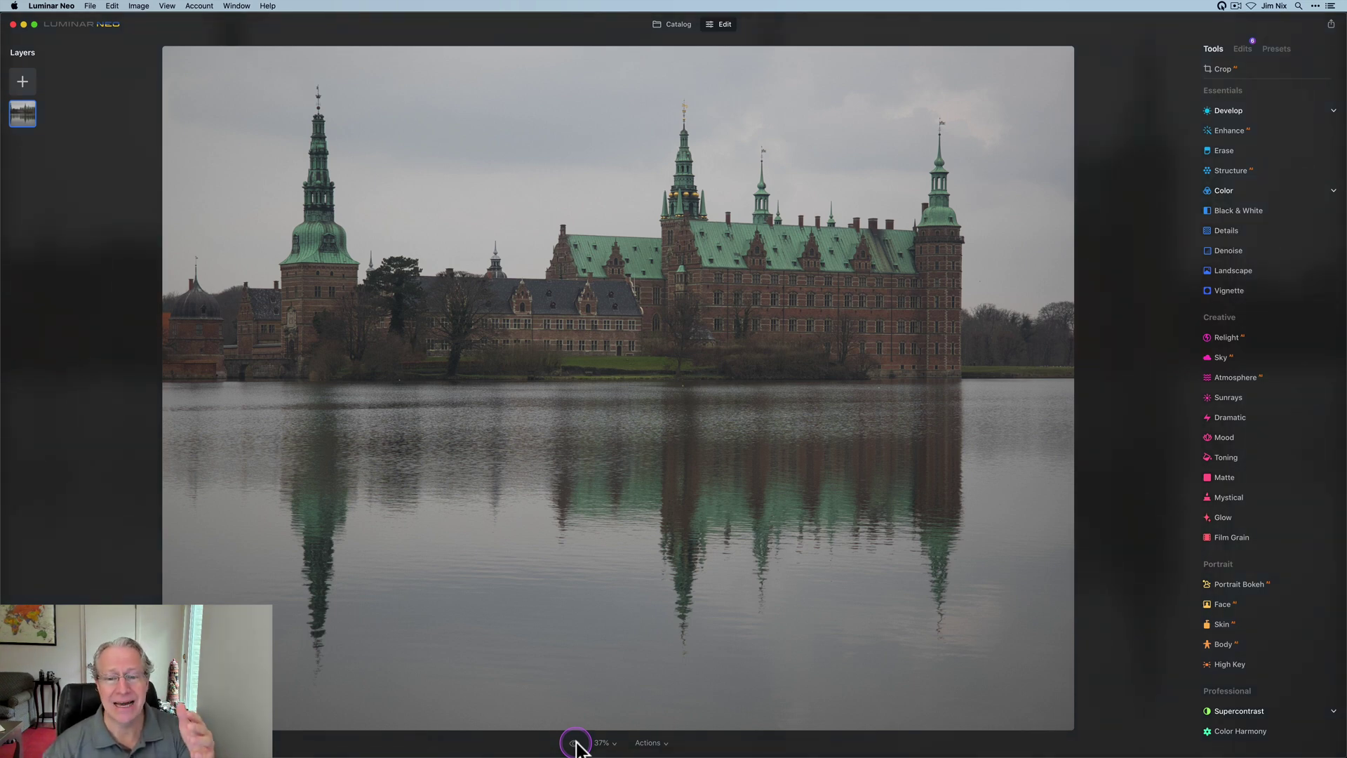
left_click(575, 744)
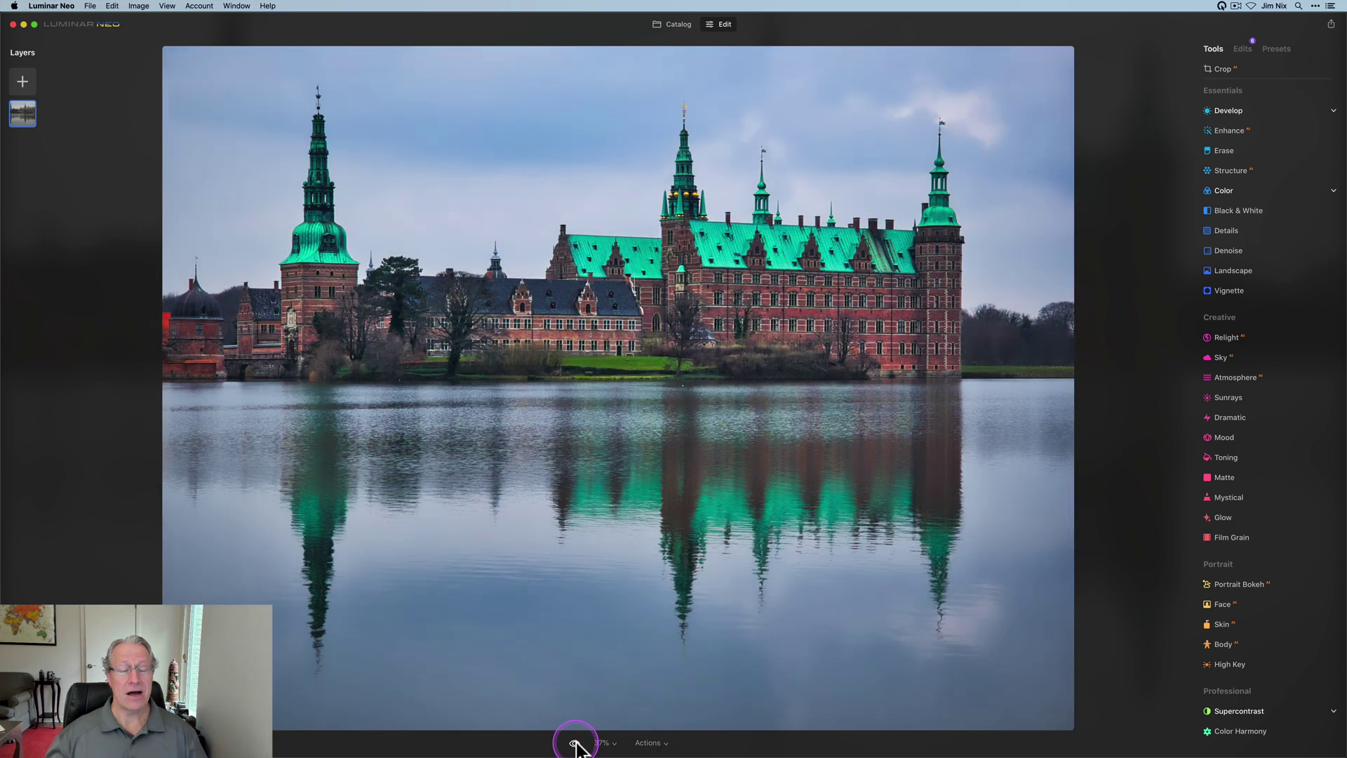